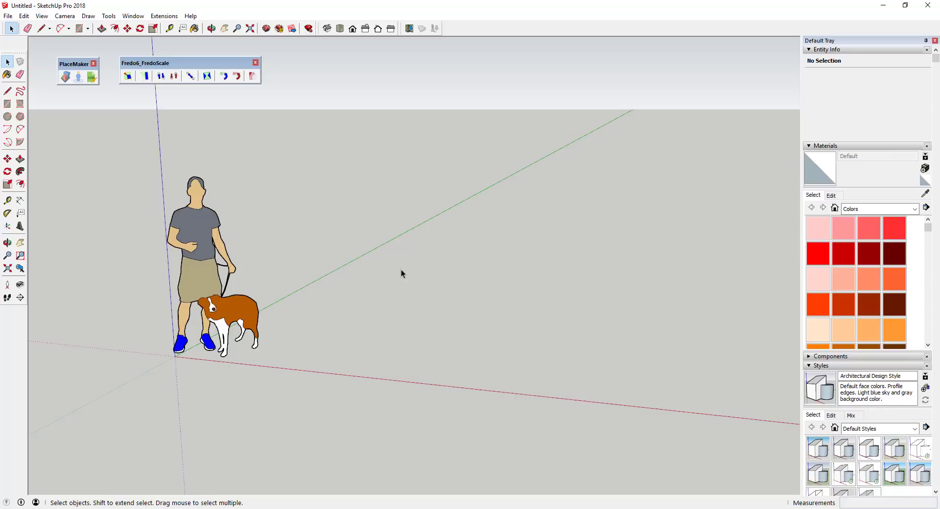
{"action": "scroll", "coordinate": [399, 288], "scroll_direction": "down", "scroll_amount": 3}
{"action": "scroll", "coordinate": [468, 293], "scroll_direction": "up", "scroll_amount": 3}
{"action": "scroll", "coordinate": [255, 284], "scroll_direction": "down", "scroll_amount": 2}
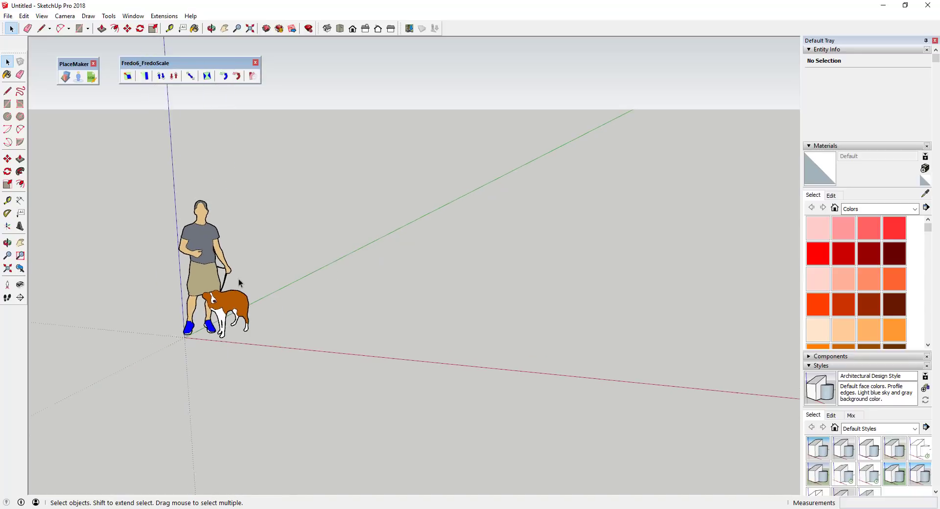
{"action": "scroll", "coordinate": [216, 275], "scroll_direction": "up", "scroll_amount": 3}
{"action": "scroll", "coordinate": [186, 254], "scroll_direction": "up", "scroll_amount": 1}
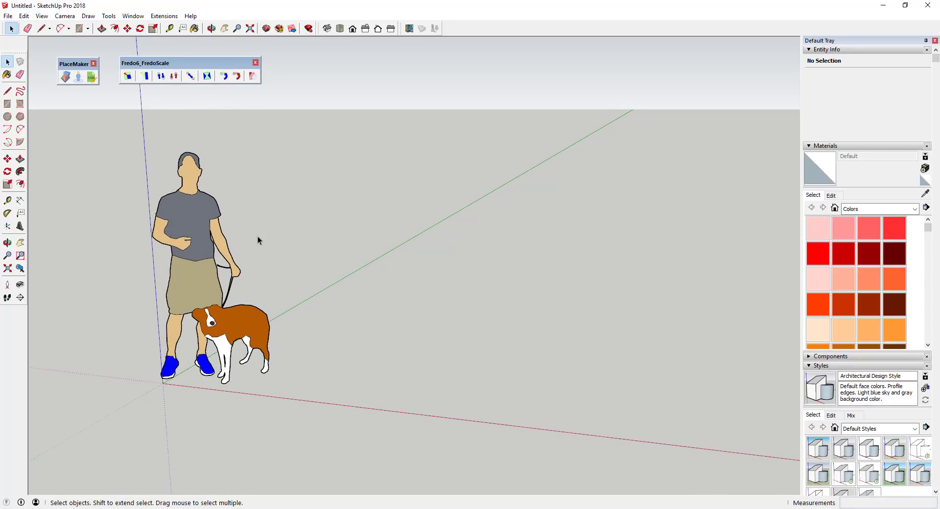
Step: Draw a rectangle on the ground beside the standing figure, extrude it upward with Push/Pull, and undo both operations
{"action": "key", "text": "r"}
{"action": "left_click", "coordinate": [443, 349]}
{"action": "left_click", "coordinate": [548, 318]}
{"action": "key", "text": "space"}
{"action": "key", "text": "p"}
{"action": "mouse_move", "coordinate": [513, 340]}
{"action": "left_mouse_down"}
{"action": "mouse_move", "coordinate": [488, 138]}
{"action": "mouse_move", "coordinate": [499, 14]}
{"action": "mouse_move", "coordinate": [500, 143]}
{"action": "left_mouse_up"}
{"action": "key", "text": "space"}
{"action": "key", "text": "ctrl+z"}
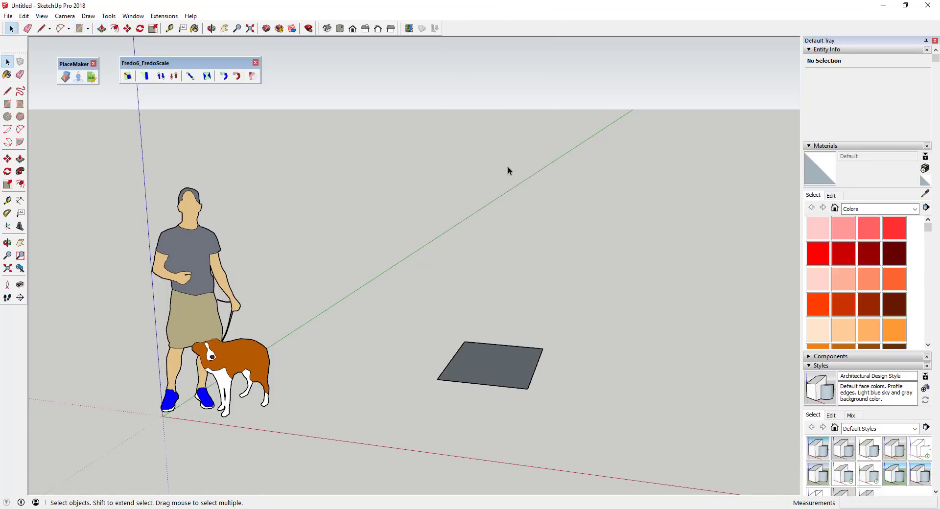
{"action": "scroll", "coordinate": [504, 235], "scroll_direction": "down", "scroll_amount": 3}
{"action": "key", "text": "ctrl+z"}
{"action": "middle_click_drag", "start_coordinate": [509, 316], "coordinate": [366, 336]}
{"action": "scroll", "coordinate": [255, 255], "scroll_direction": "up", "scroll_amount": 2}
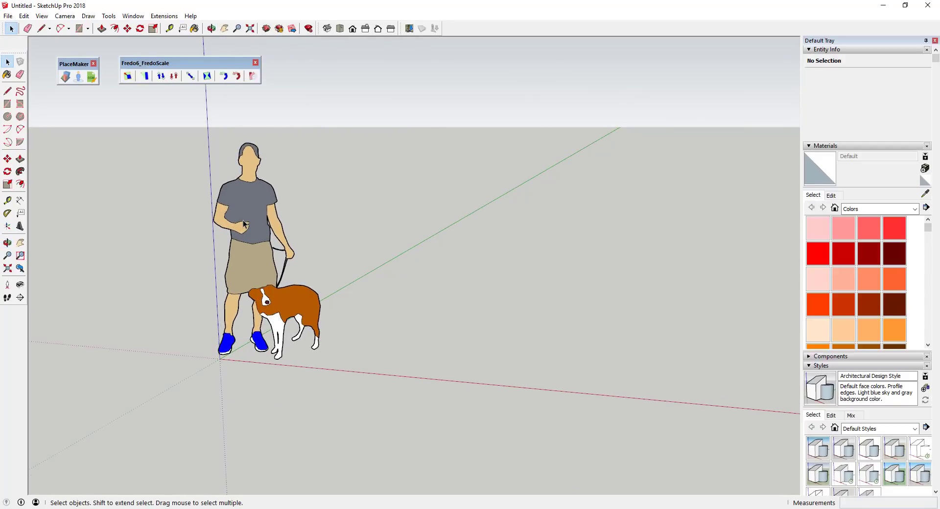
{"action": "scroll", "coordinate": [190, 256], "scroll_direction": "down", "scroll_amount": 2}
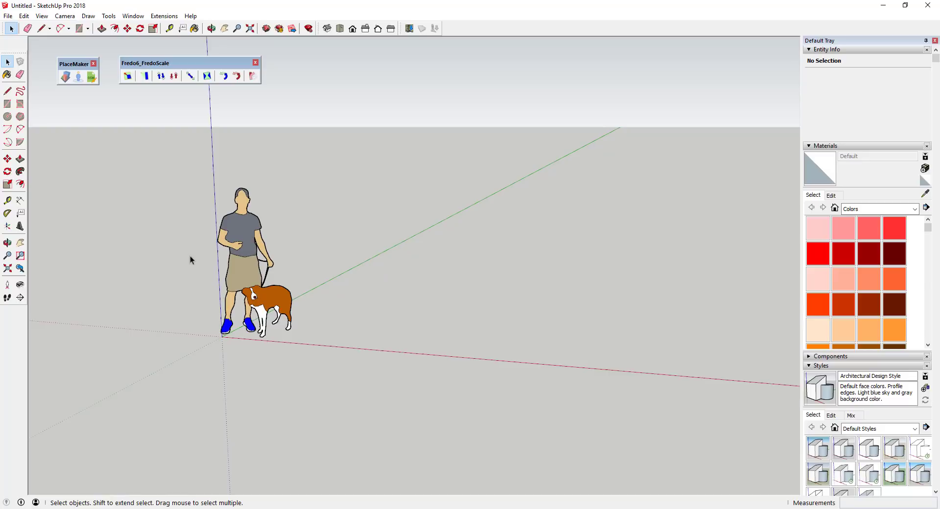
{"action": "scroll", "coordinate": [265, 272], "scroll_direction": "up", "scroll_amount": 4}
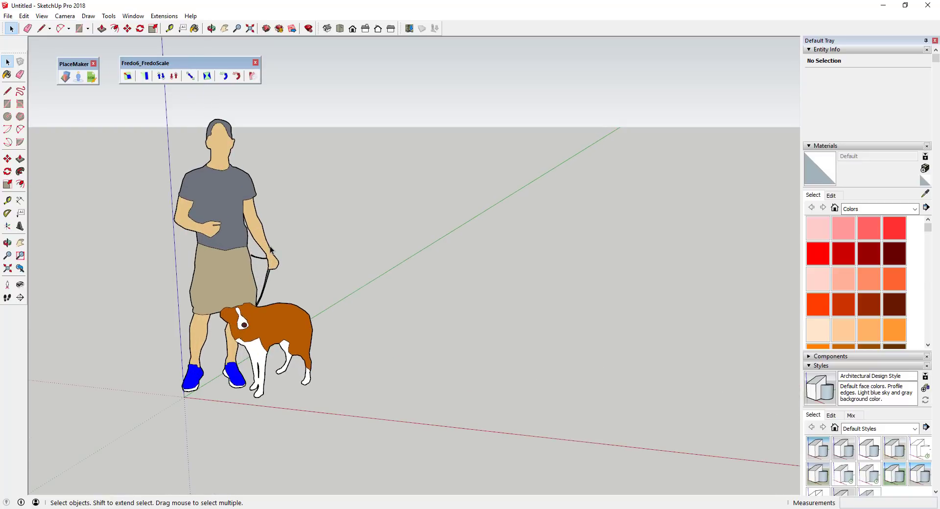
{"action": "scroll", "coordinate": [270, 249], "scroll_direction": "down", "scroll_amount": 3}
{"action": "scroll", "coordinate": [288, 227], "scroll_direction": "up", "scroll_amount": 2}
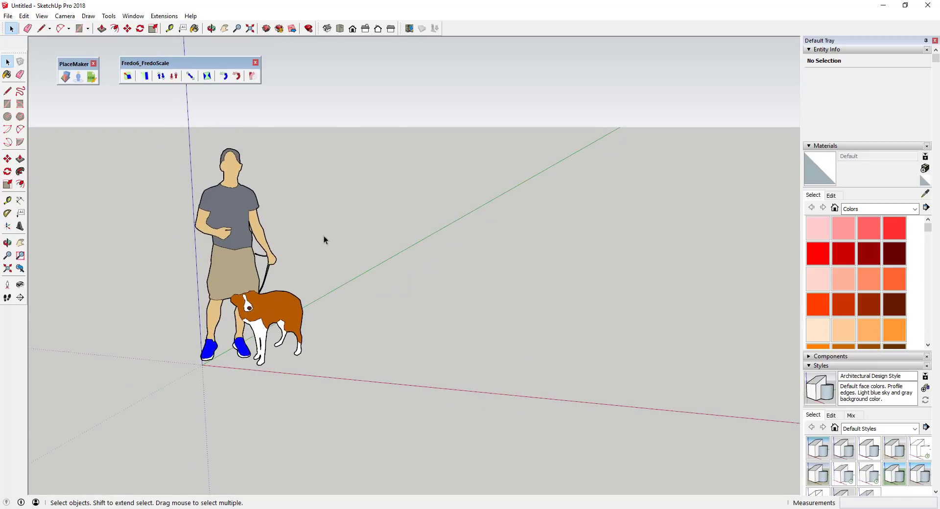
{"action": "scroll", "coordinate": [294, 220], "scroll_direction": "down", "scroll_amount": 2}
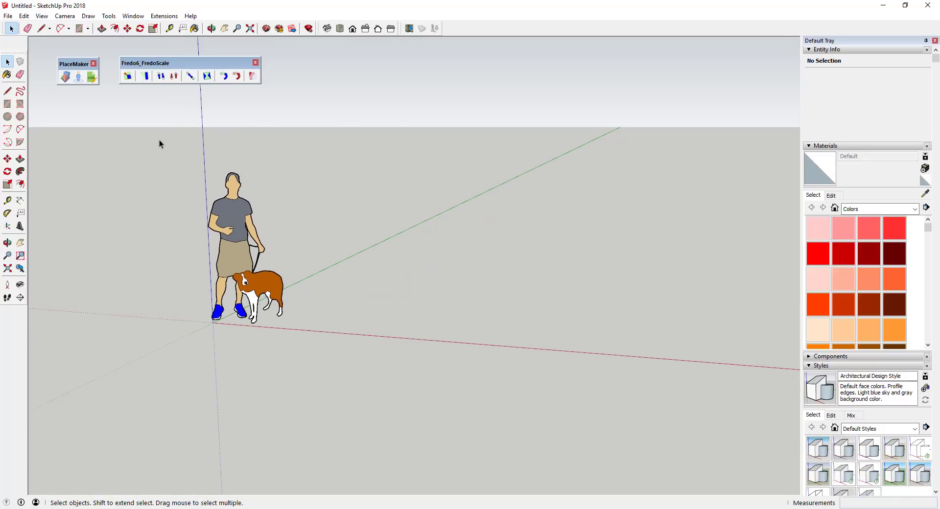
Step: Open PlaceMaker's place selection map and narrow the import area to a tall strip above City Hall Park
{"action": "left_click", "coordinate": [66, 78]}
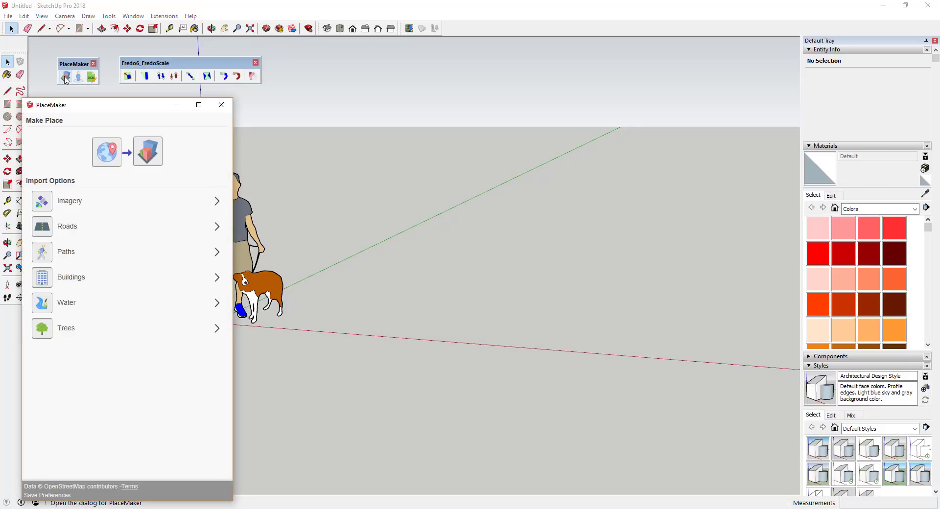
{"action": "left_click", "coordinate": [105, 156]}
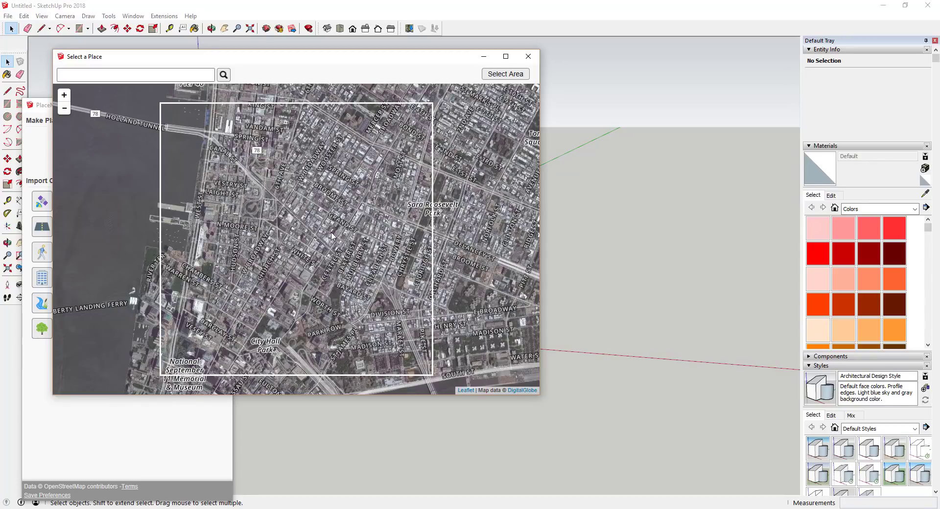
{"action": "left_click", "coordinate": [505, 74]}
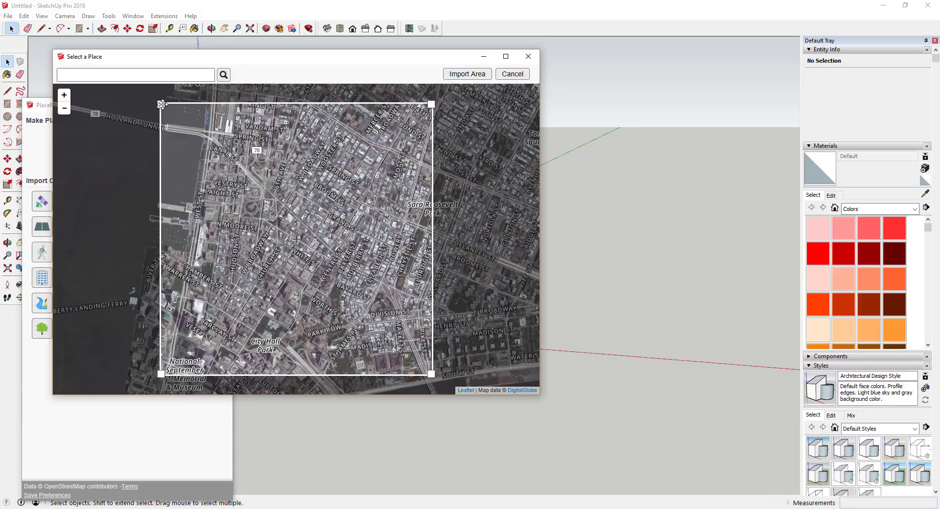
{"action": "left_click_drag", "start_coordinate": [162, 104], "coordinate": [243, 102]}
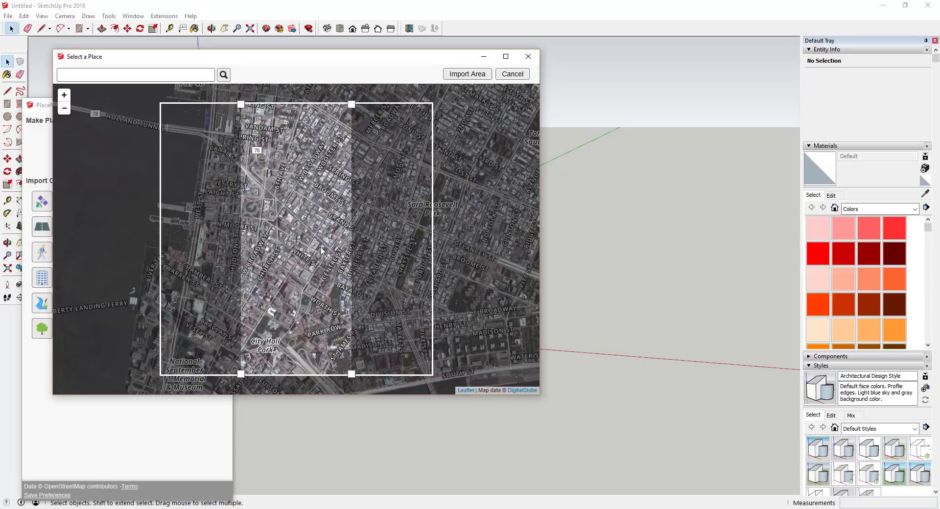
Step: Adjust the selection to a narrow full-height strip from King St down past City Hall Park and import that area
{"action": "scroll", "coordinate": [321, 250], "scroll_direction": "down", "scroll_amount": 3}
{"action": "scroll", "coordinate": [303, 251], "scroll_direction": "up", "scroll_amount": 4}
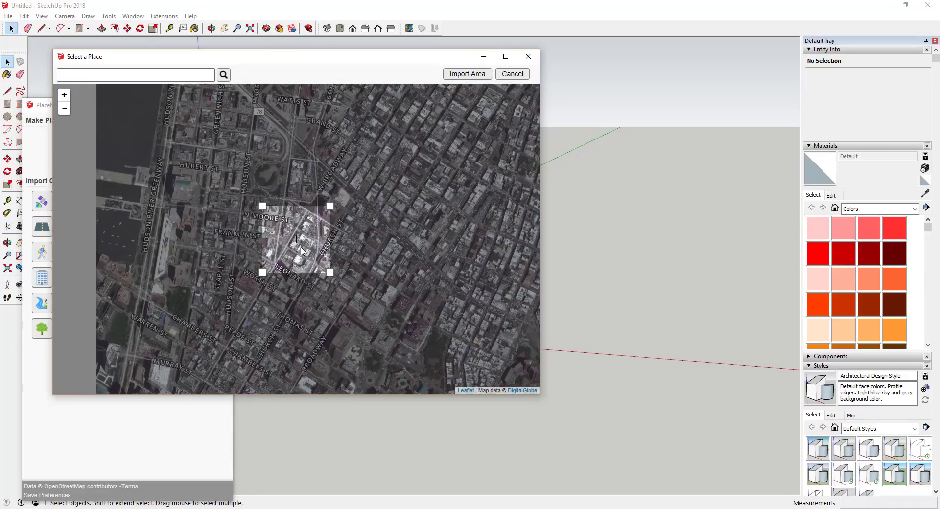
{"action": "scroll", "coordinate": [301, 251], "scroll_direction": "down", "scroll_amount": 1}
{"action": "left_click_drag", "start_coordinate": [261, 208], "coordinate": [246, 86]}
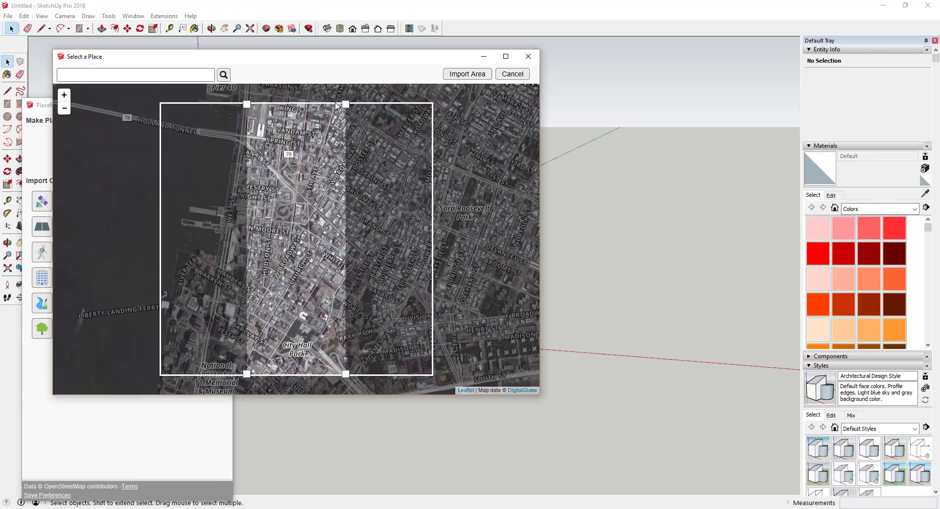
{"action": "left_click_drag", "start_coordinate": [292, 252], "coordinate": [281, 246]}
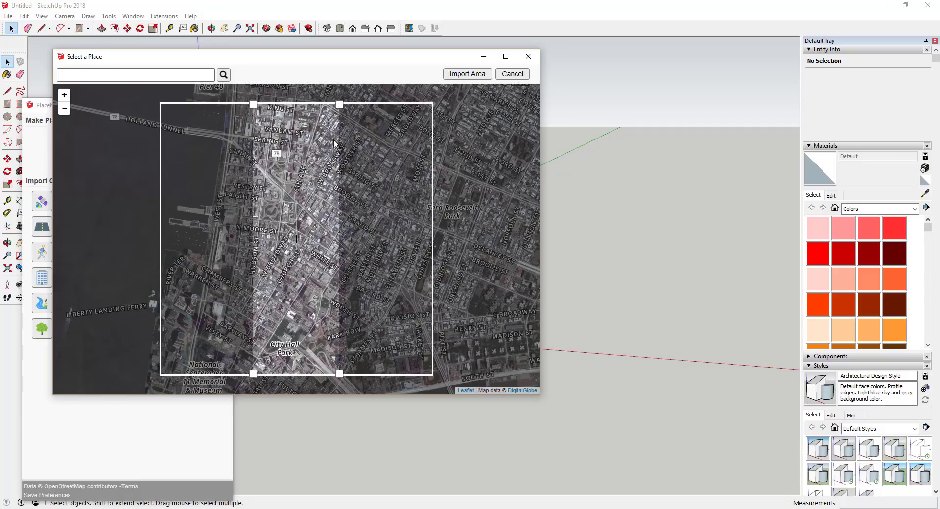
{"action": "left_click", "coordinate": [468, 74]}
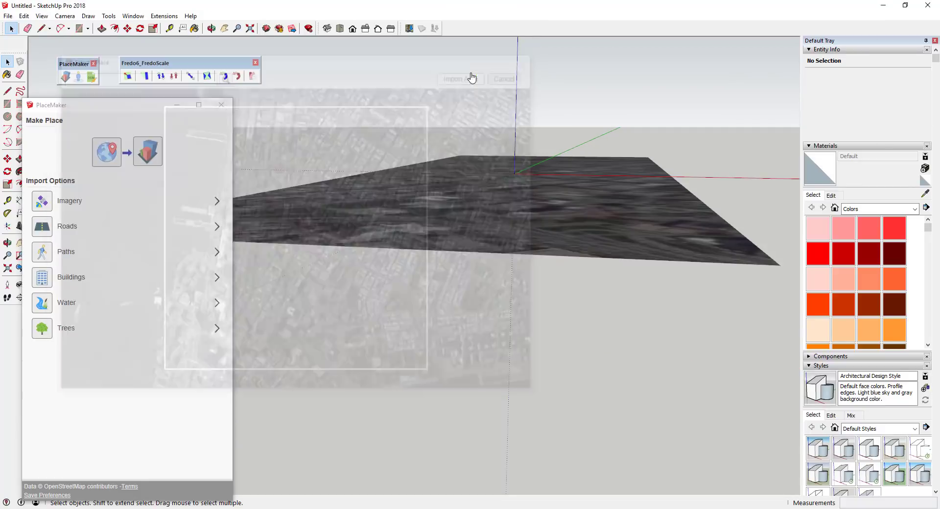
Step: Select the imported satellite imagery group and import the OSM building data onto it
{"action": "middle_click_drag", "start_coordinate": [495, 177], "coordinate": [402, 372]}
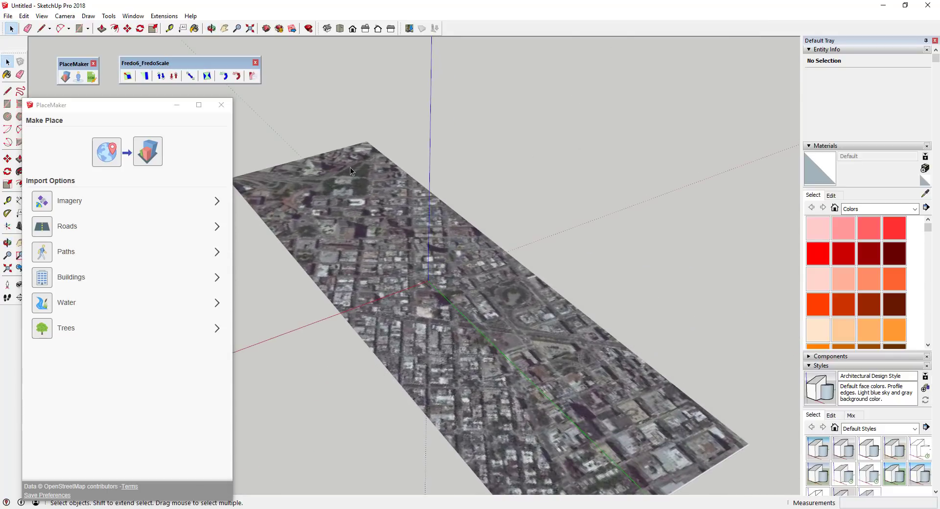
{"action": "scroll", "coordinate": [357, 181], "scroll_direction": "down", "scroll_amount": 3}
{"action": "scroll", "coordinate": [385, 262], "scroll_direction": "up", "scroll_amount": 2}
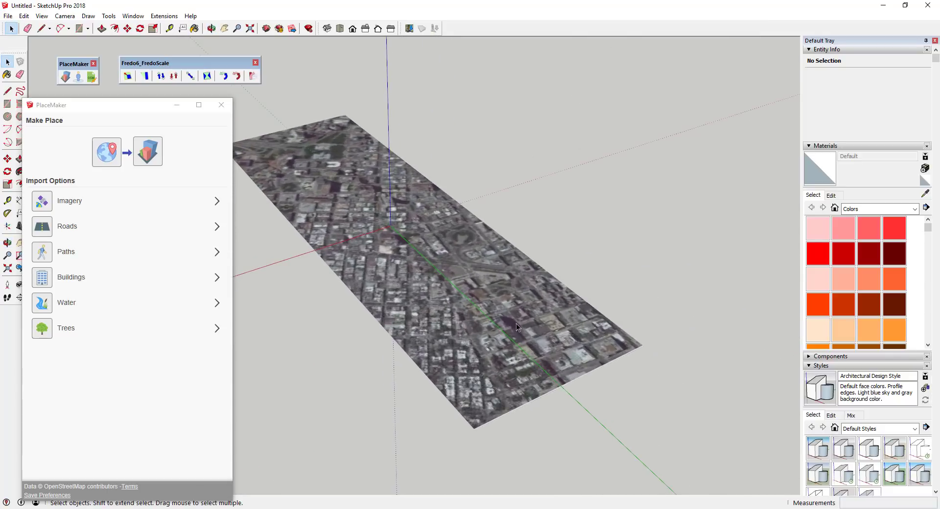
{"action": "scroll", "coordinate": [451, 251], "scroll_direction": "down", "scroll_amount": 1}
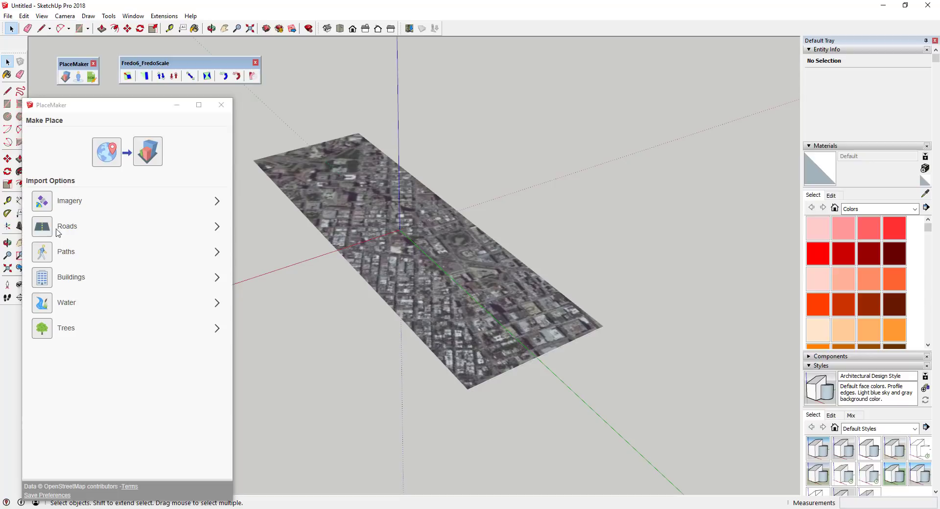
{"action": "left_click", "coordinate": [40, 283]}
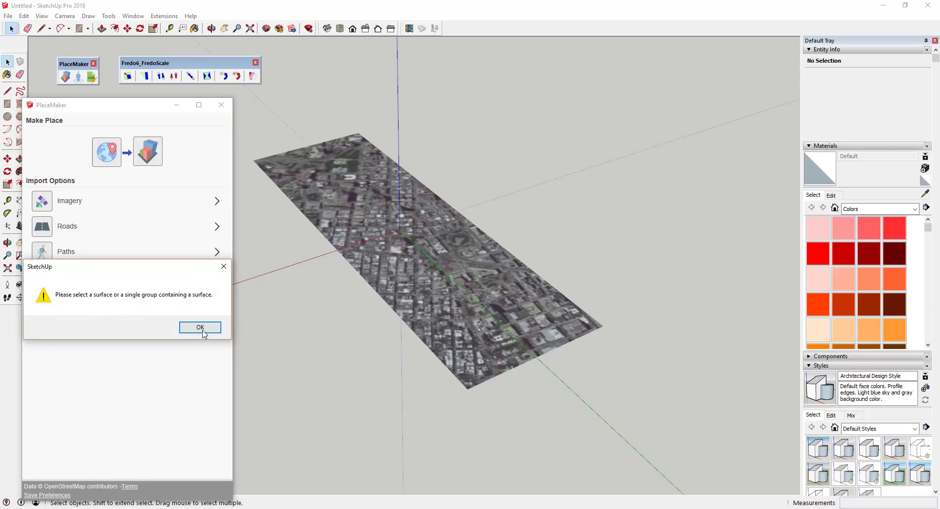
{"action": "left_click", "coordinate": [201, 327]}
{"action": "left_click", "coordinate": [418, 254]}
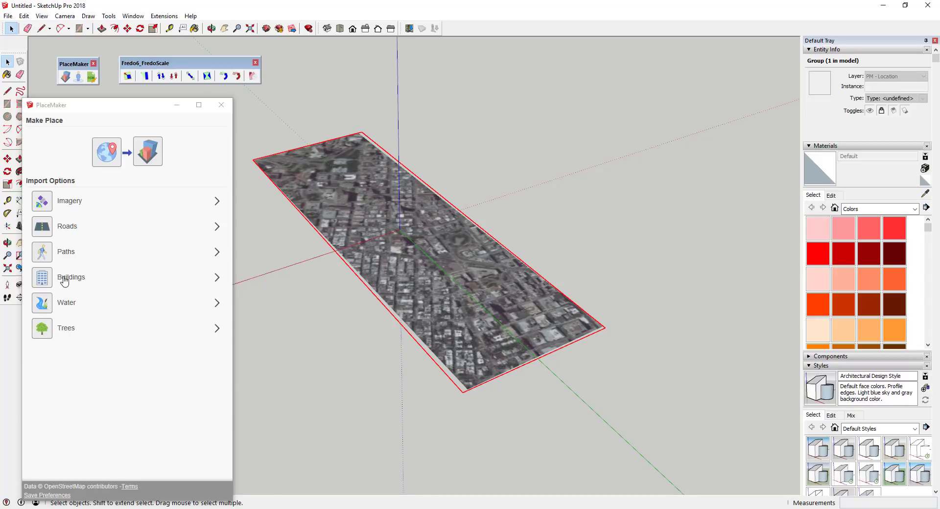
{"action": "left_click", "coordinate": [42, 278]}
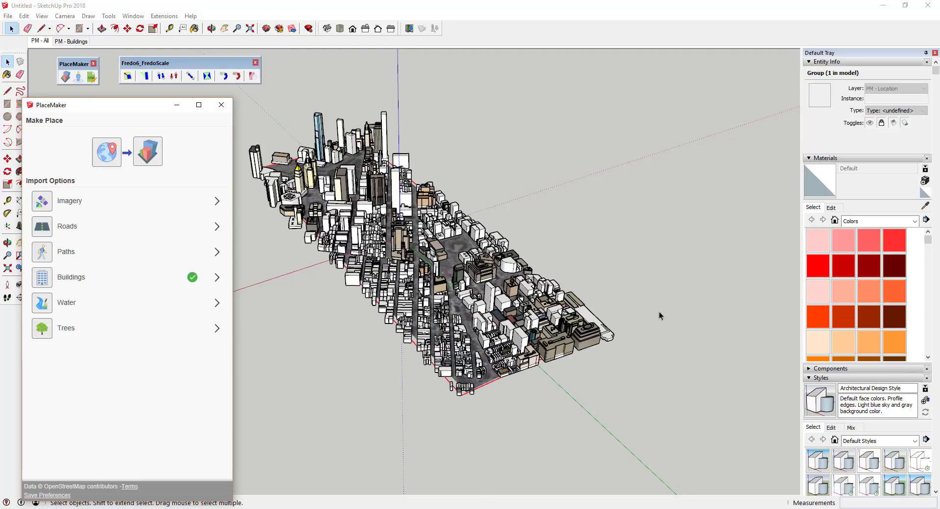
Step: Import the OSM roads and water bodies for the selected location
{"action": "middle_click_drag", "start_coordinate": [414, 310], "coordinate": [387, 335]}
{"action": "scroll", "coordinate": [366, 272], "scroll_direction": "up", "scroll_amount": 3}
{"action": "scroll", "coordinate": [367, 269], "scroll_direction": "down", "scroll_amount": 1}
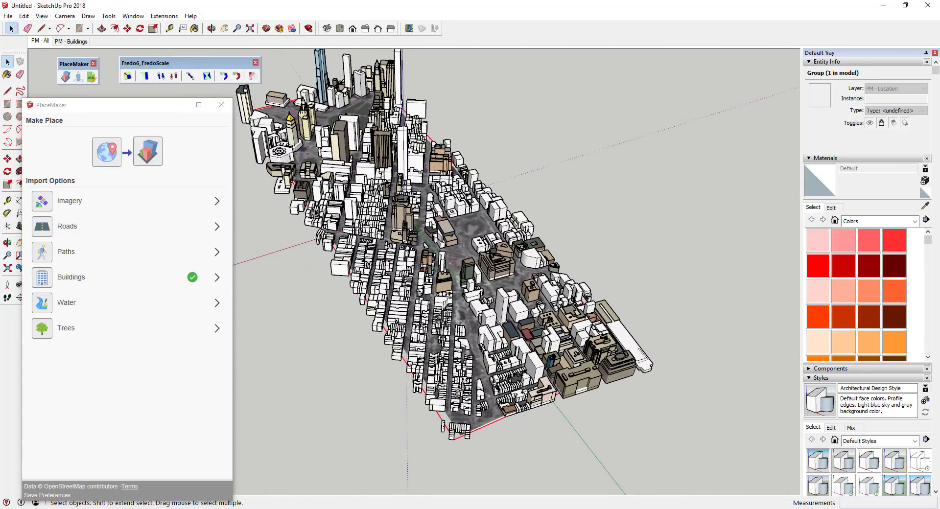
{"action": "left_click", "coordinate": [44, 230]}
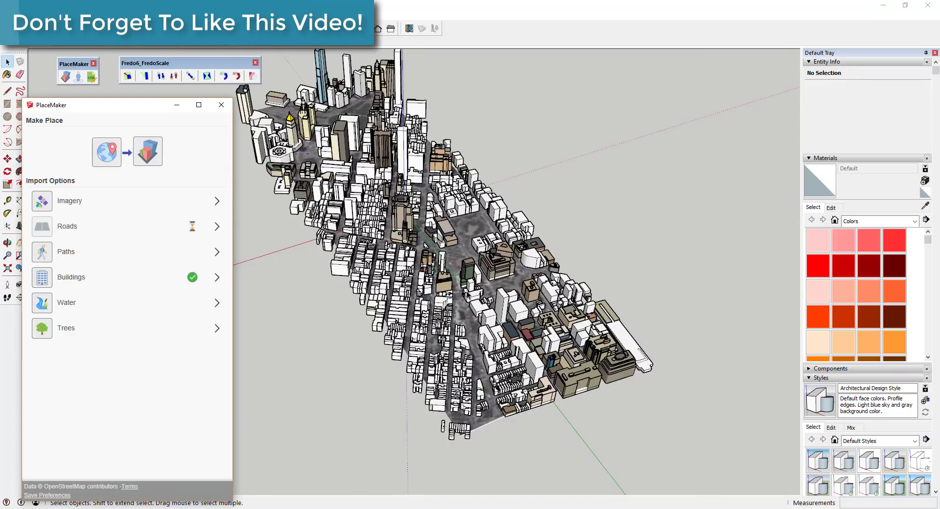
{"action": "left_click", "coordinate": [44, 304]}
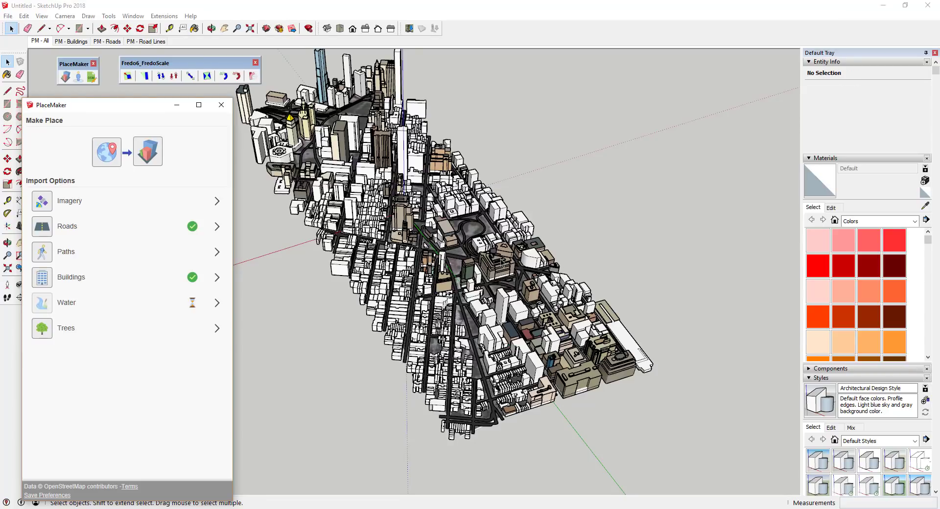
Step: Examine the imported city model with its buildings, roads and towers from several angles
{"action": "middle_click_drag", "start_coordinate": [502, 263], "coordinate": [686, 240]}
{"action": "scroll", "coordinate": [687, 240], "scroll_direction": "down", "scroll_amount": 3}
{"action": "scroll", "coordinate": [308, 177], "scroll_direction": "up", "scroll_amount": 4}
{"action": "middle_click_drag", "start_coordinate": [313, 191], "coordinate": [682, 202]}
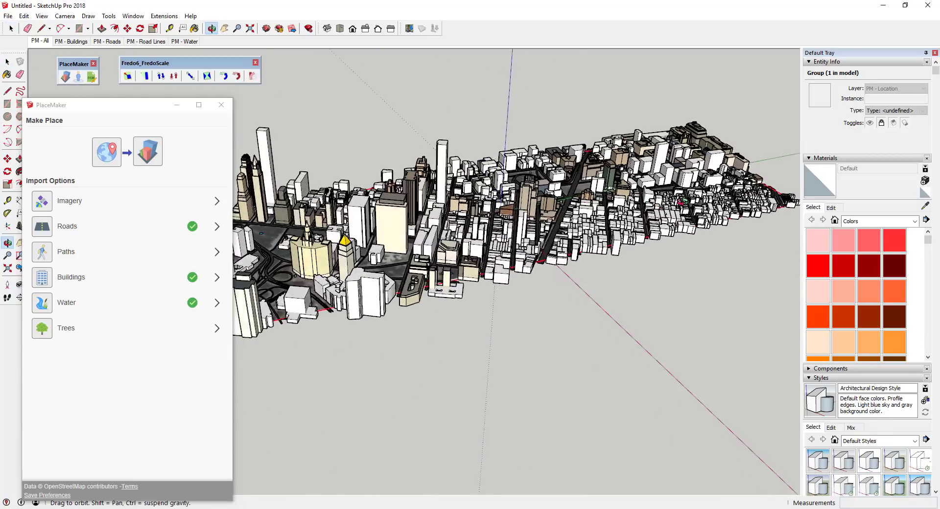
{"action": "mouse_move", "coordinate": [490, 215]}
{"action": "middle_mouse_down"}
{"action": "mouse_move", "coordinate": [556, 218]}
{"action": "mouse_move", "coordinate": [527, 240]}
{"action": "middle_mouse_up"}
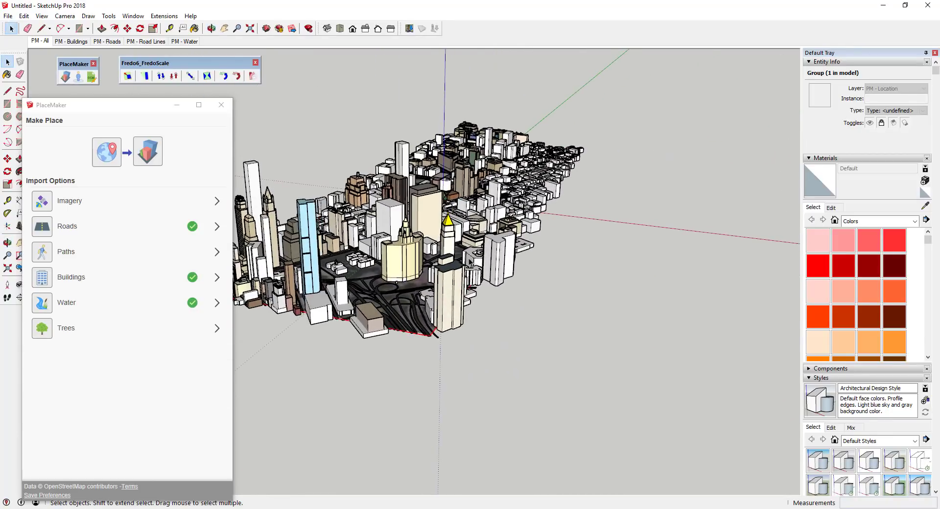
{"action": "middle_click_drag", "start_coordinate": [501, 154], "coordinate": [483, 196]}
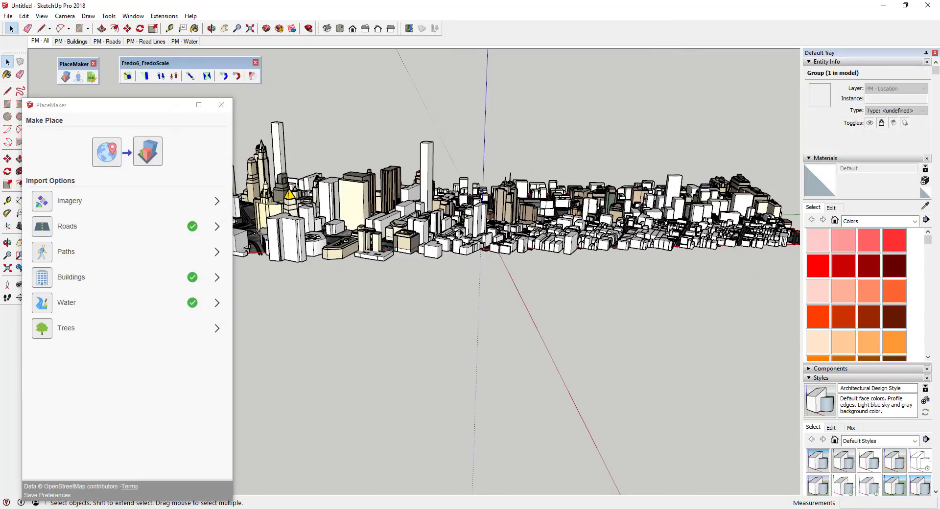
{"action": "middle_click_drag", "start_coordinate": [403, 128], "coordinate": [483, 194]}
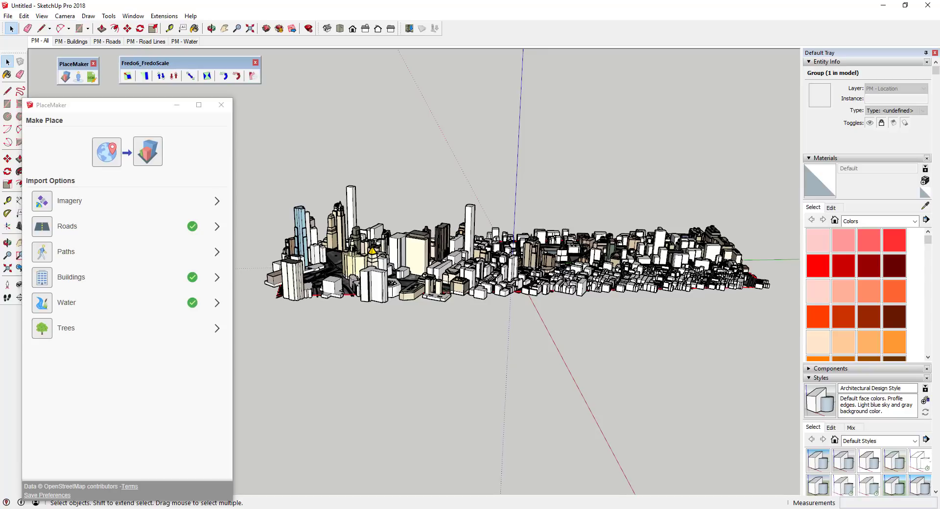
{"action": "scroll", "coordinate": [691, 247], "scroll_direction": "up", "scroll_amount": 4}
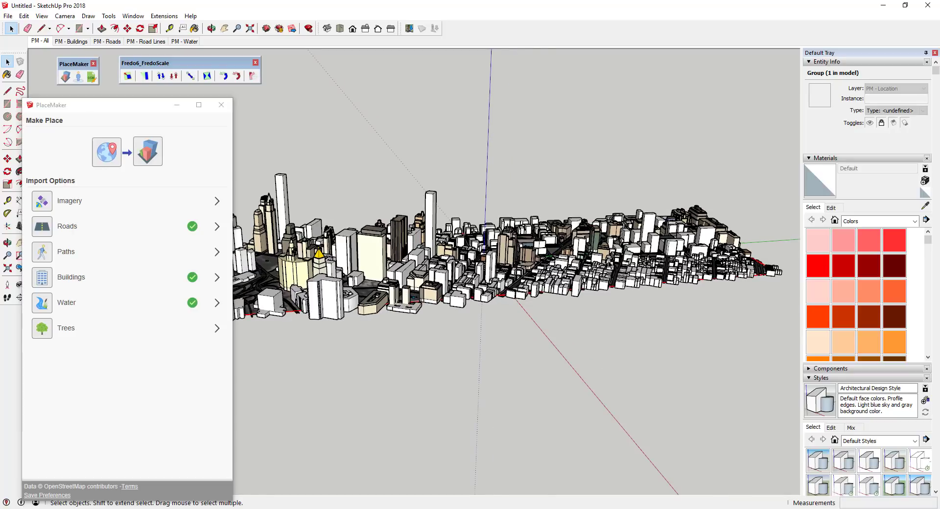
{"action": "scroll", "coordinate": [579, 283], "scroll_direction": "down", "scroll_amount": 3}
{"action": "middle_click_drag", "start_coordinate": [431, 258], "coordinate": [458, 252]}
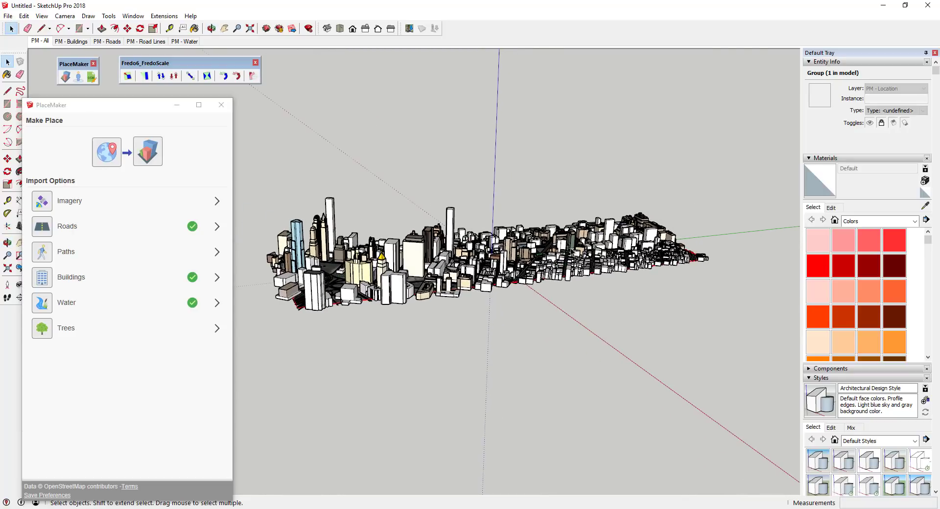
{"action": "scroll", "coordinate": [504, 255], "scroll_direction": "up", "scroll_amount": 1}
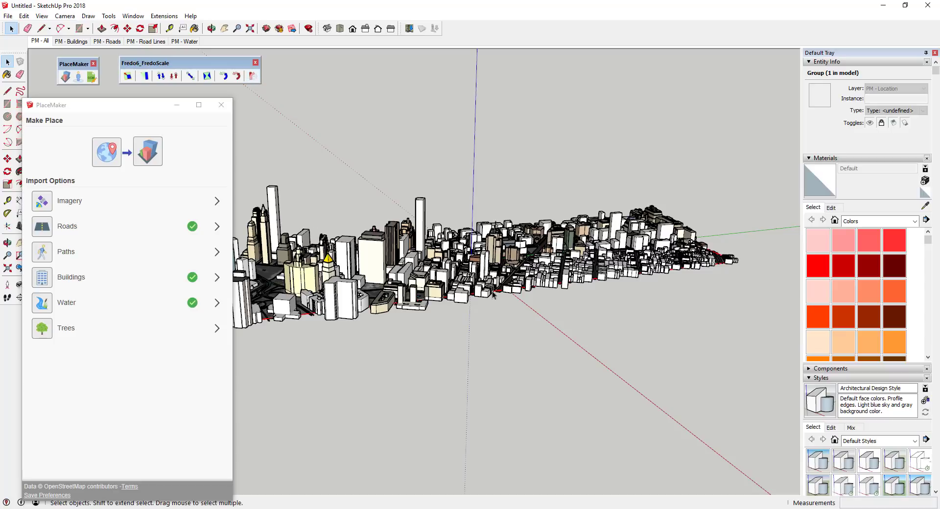
{"action": "middle_click_drag", "start_coordinate": [431, 262], "coordinate": [485, 316]}
{"action": "scroll", "coordinate": [485, 303], "scroll_direction": "down", "scroll_amount": 2}
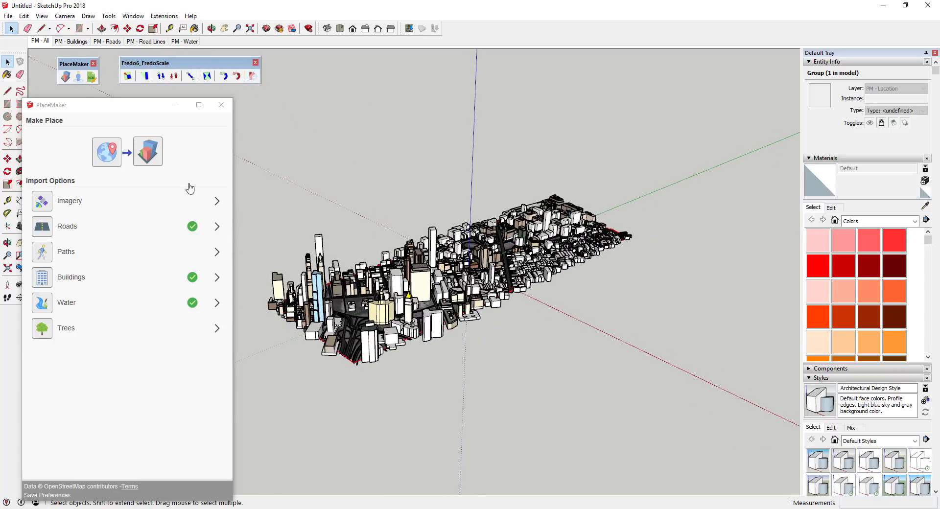
Step: Close the PlaceMaker dialog
{"action": "left_click", "coordinate": [221, 106]}
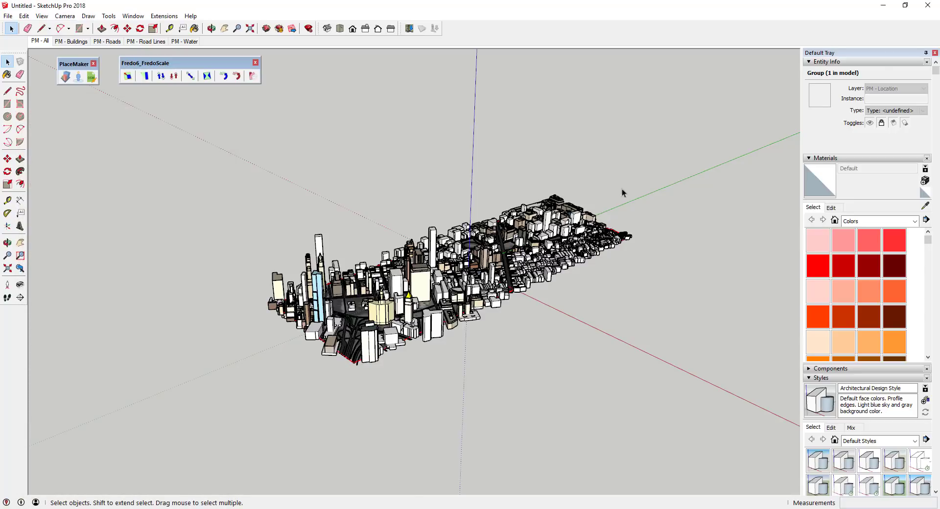
{"action": "scroll", "coordinate": [880, 342], "scroll_direction": "down", "scroll_amount": 3}
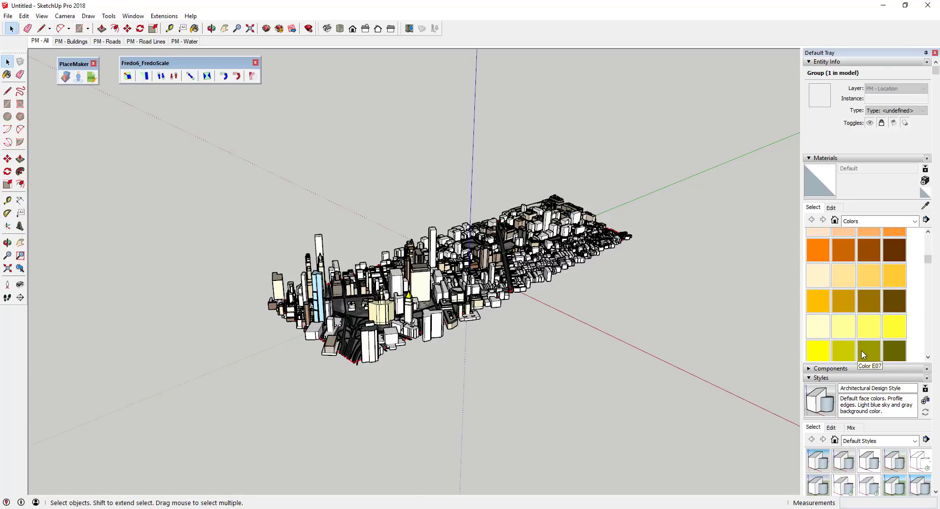
Step: Collapse the Materials and Styles panels and hide the PM - Roads, PM - Buildings and PM - Water layers
{"action": "left_click", "coordinate": [816, 158]}
{"action": "left_click", "coordinate": [813, 176]}
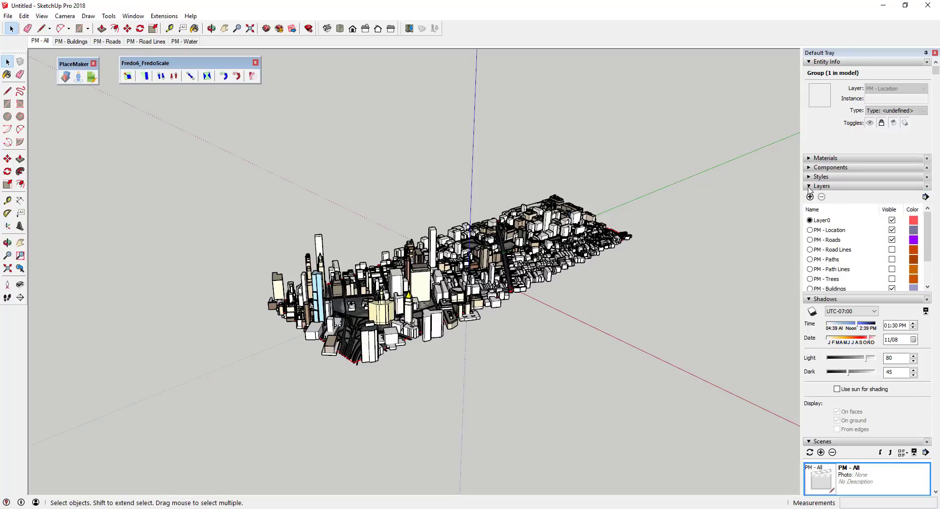
{"action": "left_click", "coordinate": [893, 240]}
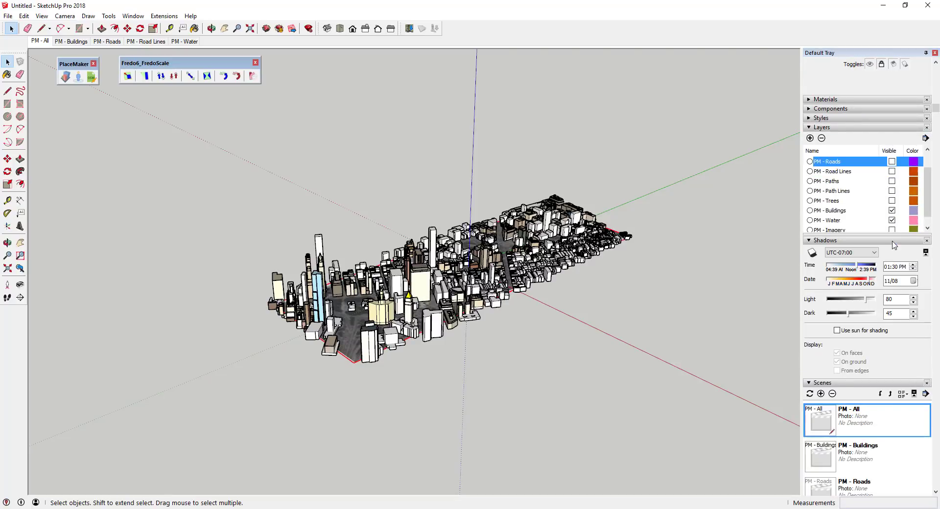
{"action": "left_click", "coordinate": [892, 211]}
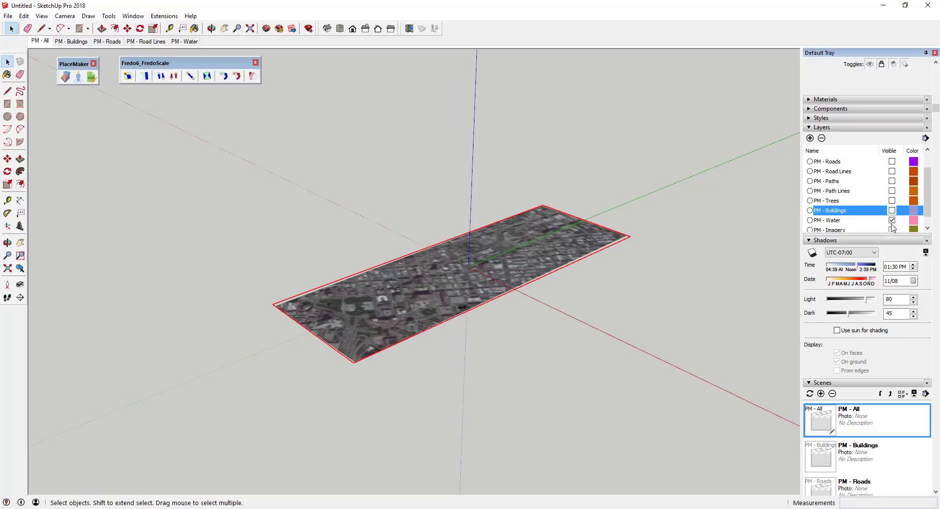
{"action": "left_click", "coordinate": [893, 220]}
Step: Unlock the satellite imagery group and open it for editing
{"action": "scroll", "coordinate": [400, 287], "scroll_direction": "up", "scroll_amount": 3}
{"action": "middle_click_drag", "start_coordinate": [400, 287], "coordinate": [479, 295]}
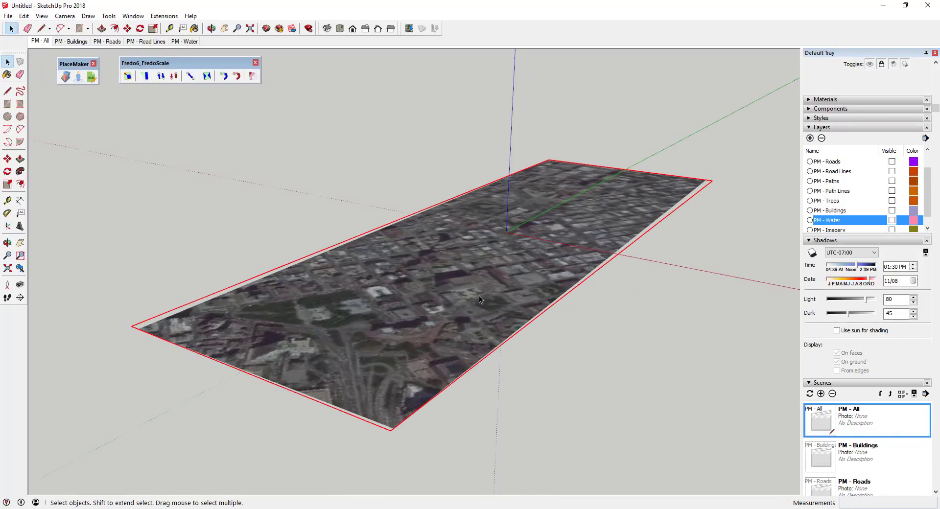
{"action": "right_click", "coordinate": [478, 298]}
{"action": "left_click", "coordinate": [444, 318]}
{"action": "right_click", "coordinate": [491, 287]}
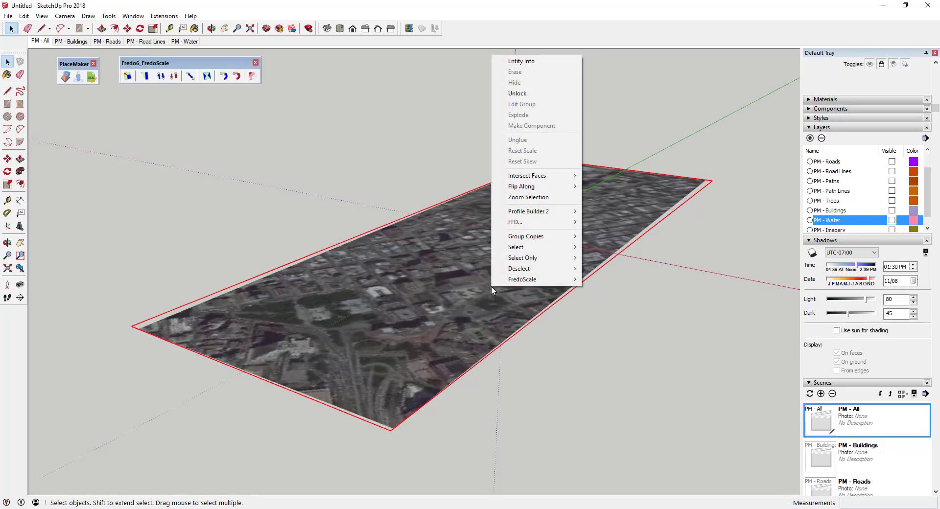
{"action": "left_click", "coordinate": [522, 93]}
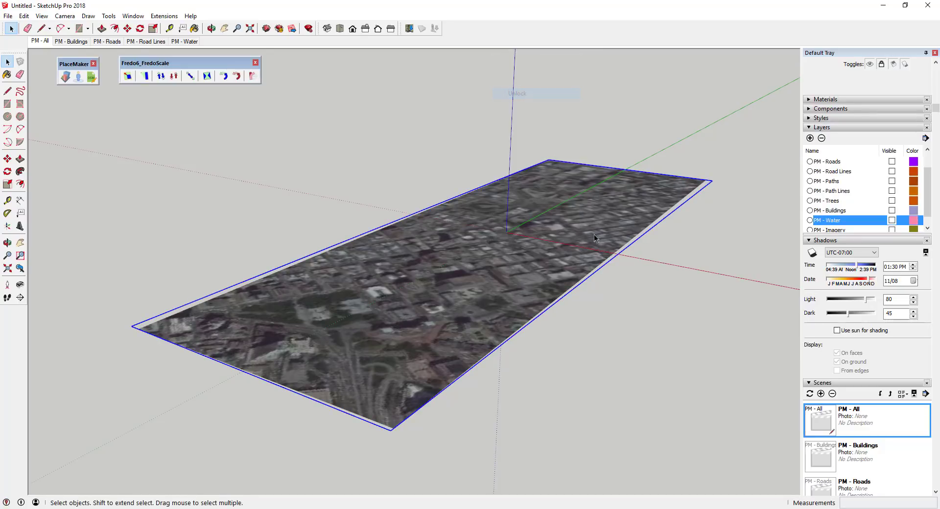
{"action": "double_click", "coordinate": [547, 239]}
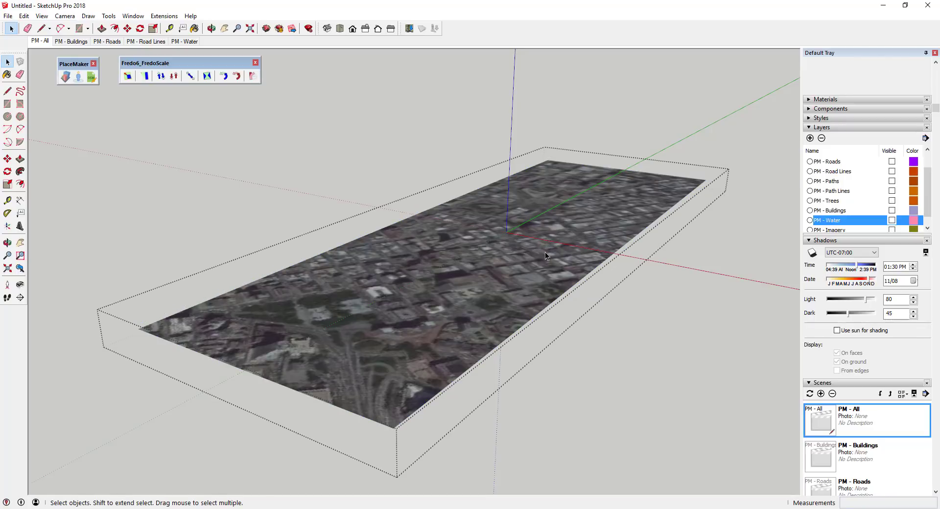
Step: Try to extrude the imagery face downward by about 45' 10" with Push/Pull
{"action": "key", "text": "p"}
{"action": "left_click", "coordinate": [542, 274]}
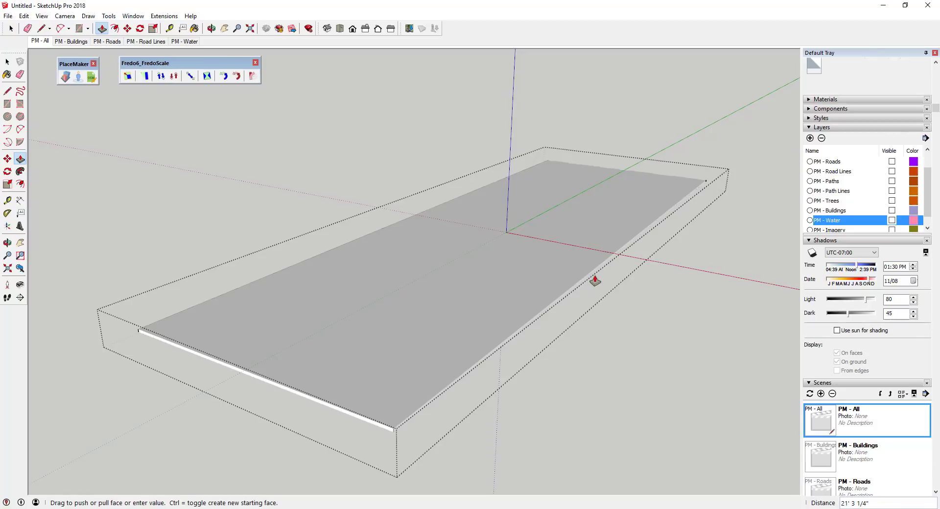
{"action": "key", "text": "Escape"}
{"action": "left_click", "coordinate": [595, 280]}
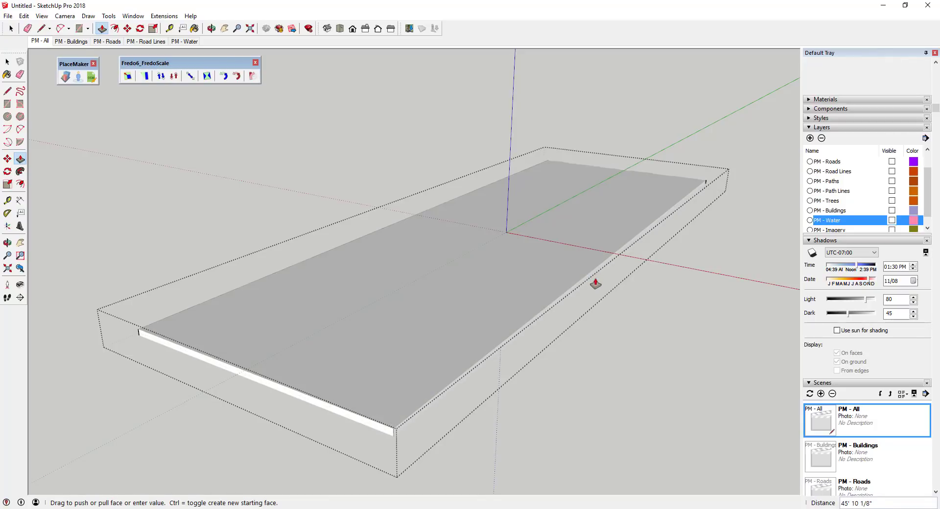
{"action": "left_click", "coordinate": [595, 284]}
{"action": "key", "text": "space"}
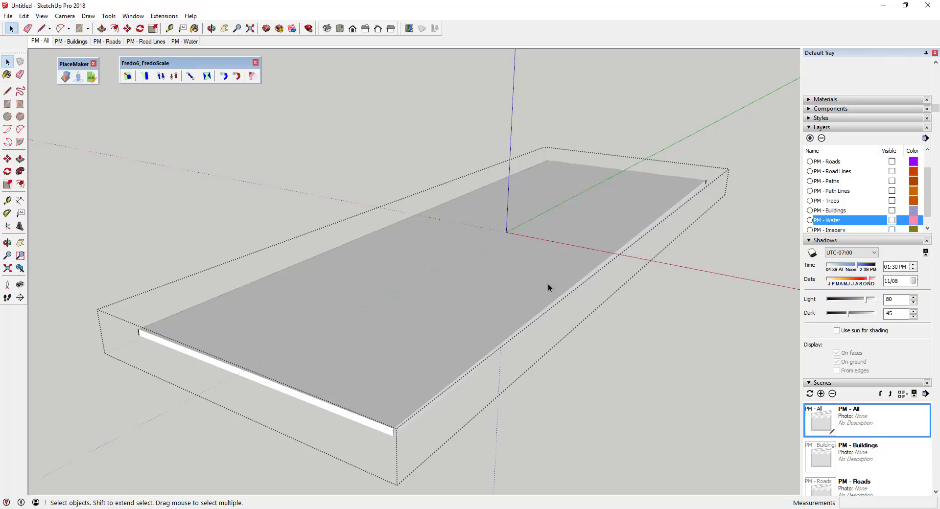
Step: Undo the extrusion of the imagery face
{"action": "left_click", "coordinate": [548, 284]}
{"action": "scroll", "coordinate": [583, 291], "scroll_direction": "down", "scroll_amount": 5}
{"action": "left_click", "coordinate": [677, 336]}
{"action": "key", "text": "ctrl+z"}
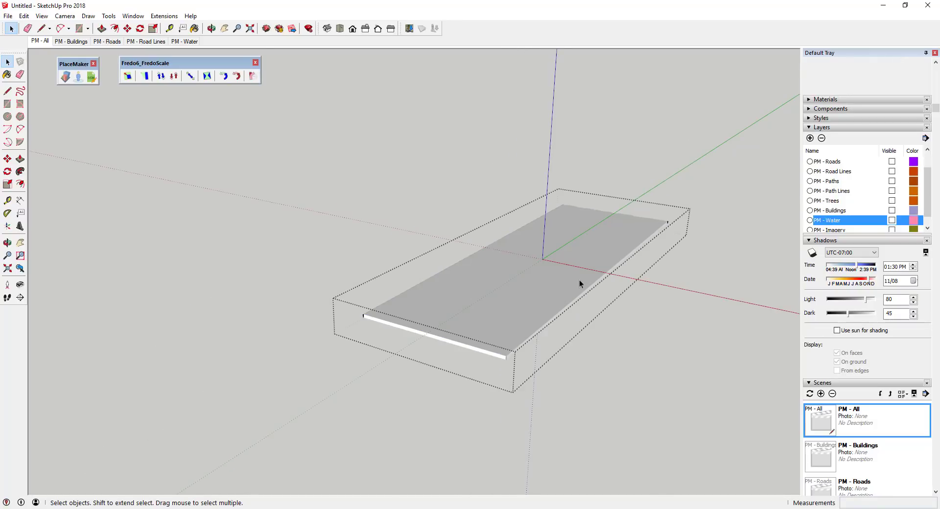
{"action": "key", "text": "ctrl+z"}
{"action": "scroll", "coordinate": [668, 292], "scroll_direction": "up", "scroll_amount": 4}
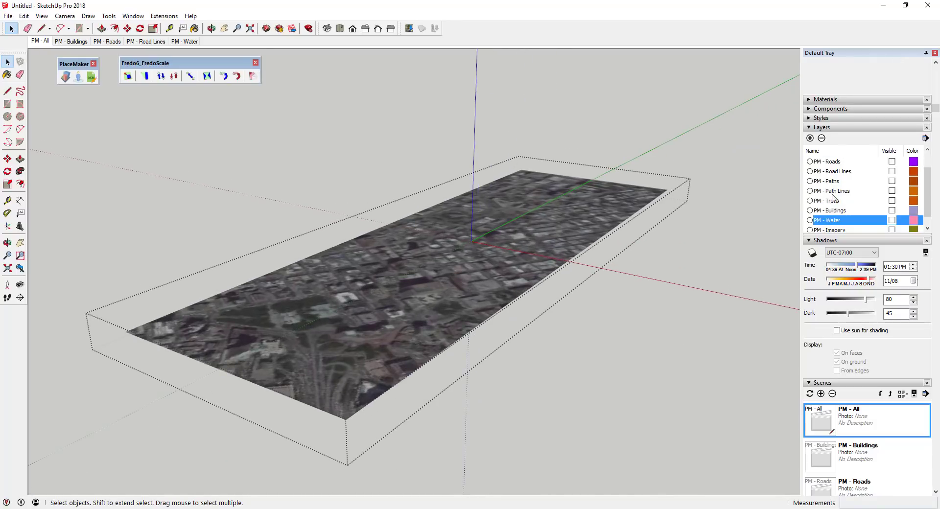
Step: Sample the Low Res Aerial material from the imagery face
{"action": "scroll", "coordinate": [833, 197], "scroll_direction": "up", "scroll_amount": 2}
{"action": "left_click", "coordinate": [807, 100]}
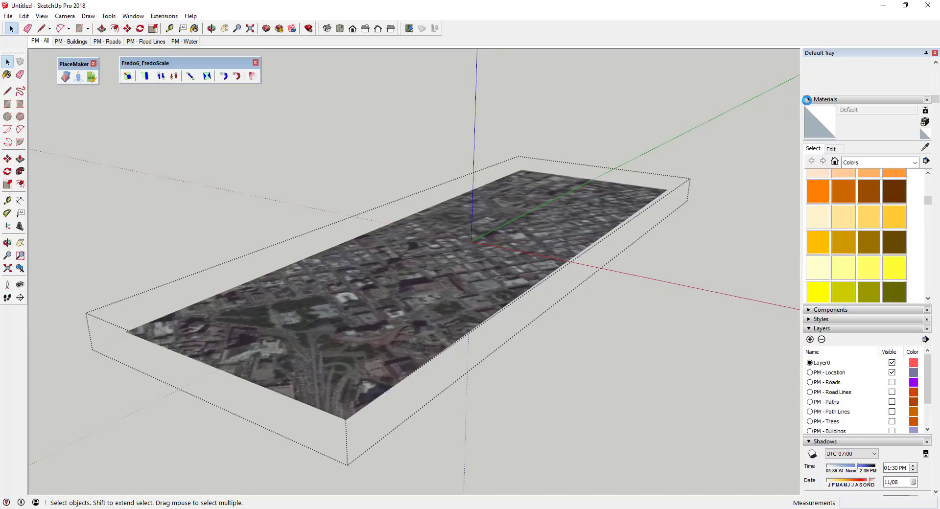
{"action": "left_click", "coordinate": [926, 148]}
{"action": "left_click", "coordinate": [500, 236]}
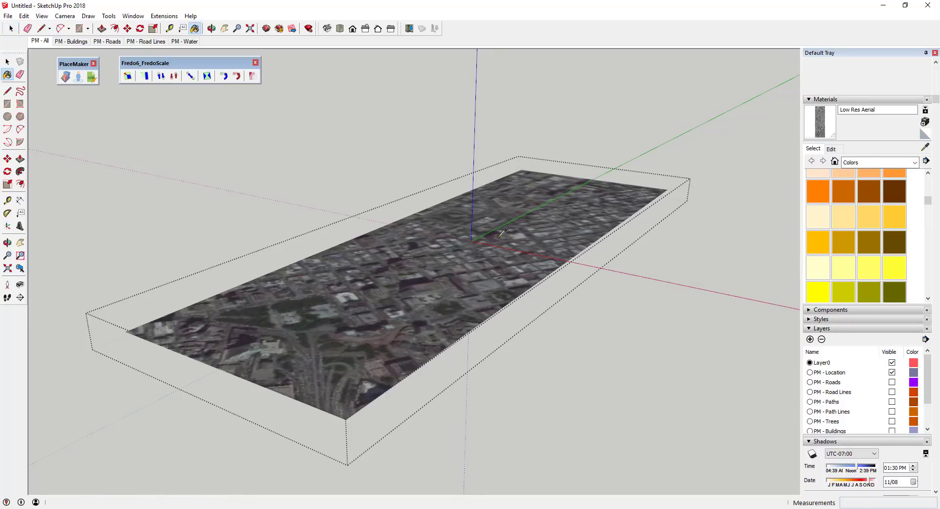
{"action": "middle_click_drag", "start_coordinate": [480, 223], "coordinate": [531, 254]}
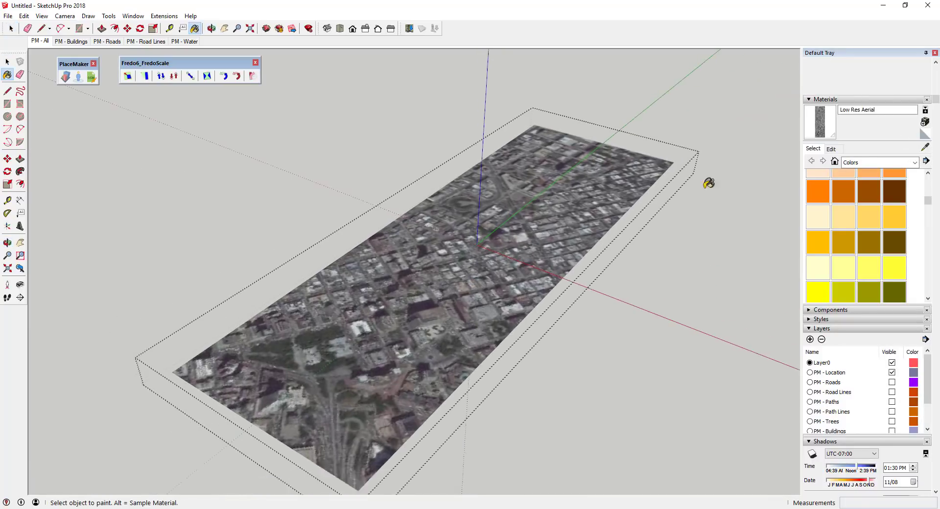
{"action": "scroll", "coordinate": [709, 183], "scroll_direction": "down", "scroll_amount": 1}
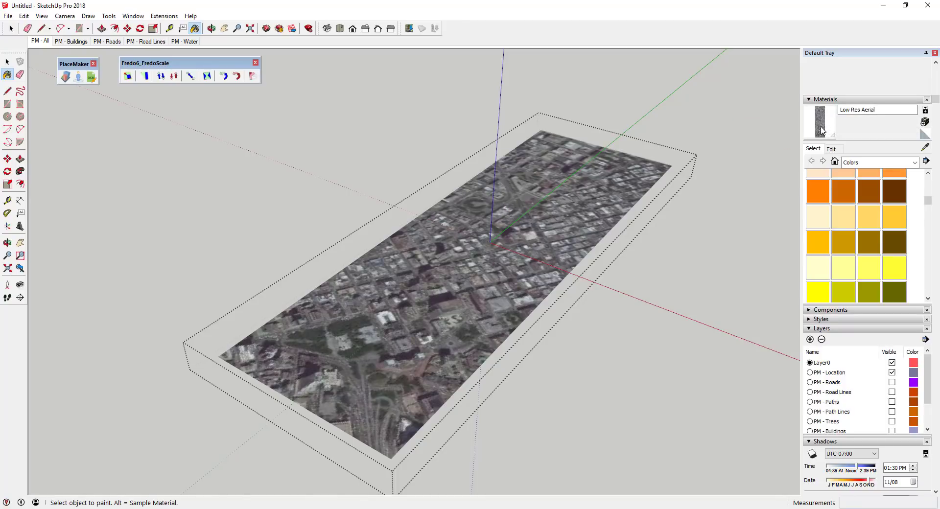
Step: Extrude the imagery face downward into a thin slab with Push/Pull
{"action": "left_click", "coordinate": [632, 212]}
{"action": "key", "text": "space"}
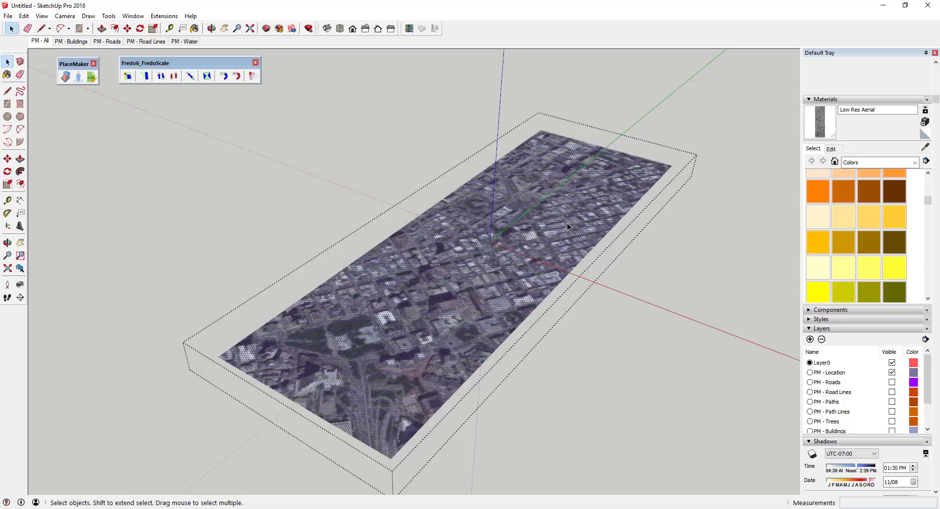
{"action": "key", "text": "p"}
{"action": "left_click", "coordinate": [567, 226]}
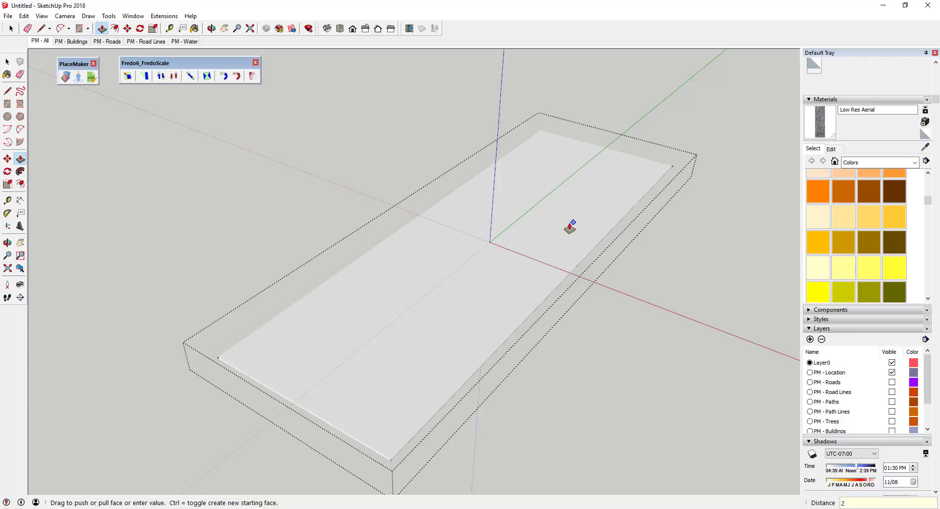
{"action": "key", "text": "Return"}
{"action": "key", "text": "space"}
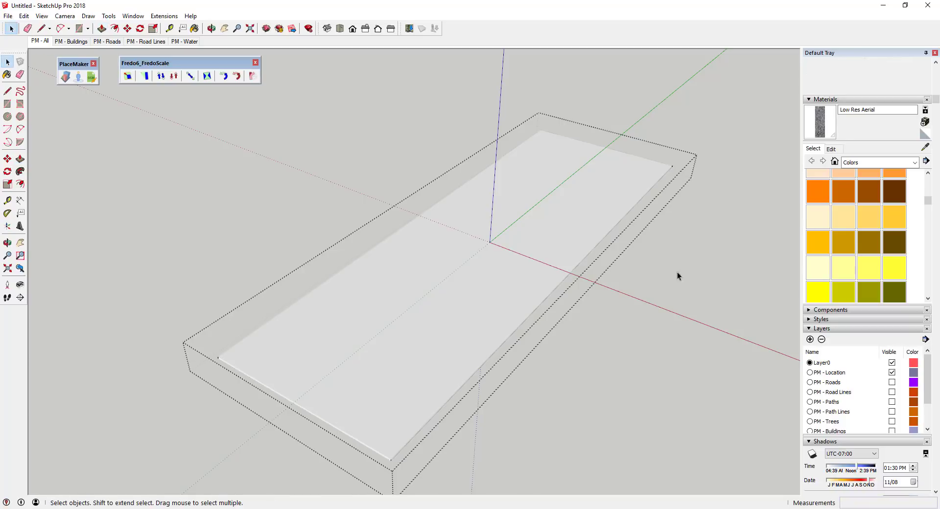
Step: Paint the slab's upper face with the Low Res Aerial material and close the imagery group
{"action": "left_click", "coordinate": [818, 117]}
{"action": "left_click", "coordinate": [573, 220]}
{"action": "key", "text": "space"}
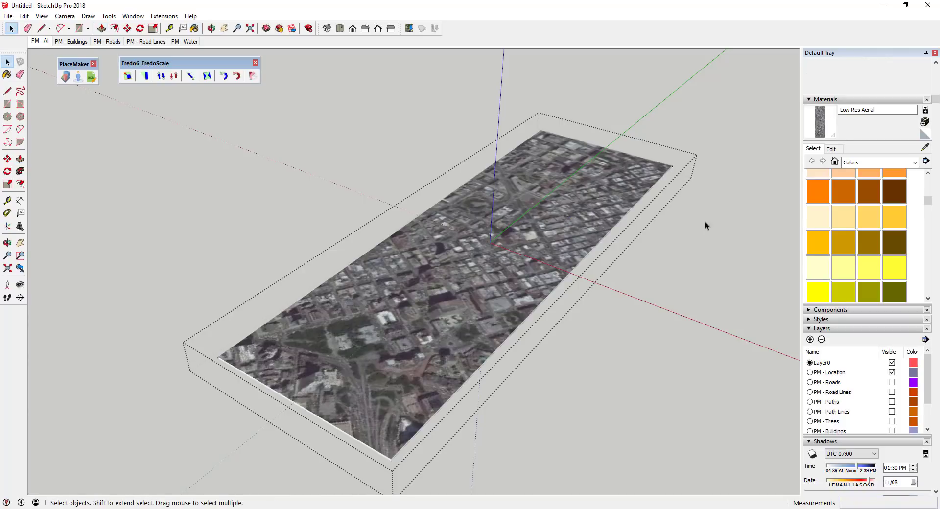
{"action": "left_click", "coordinate": [668, 282]}
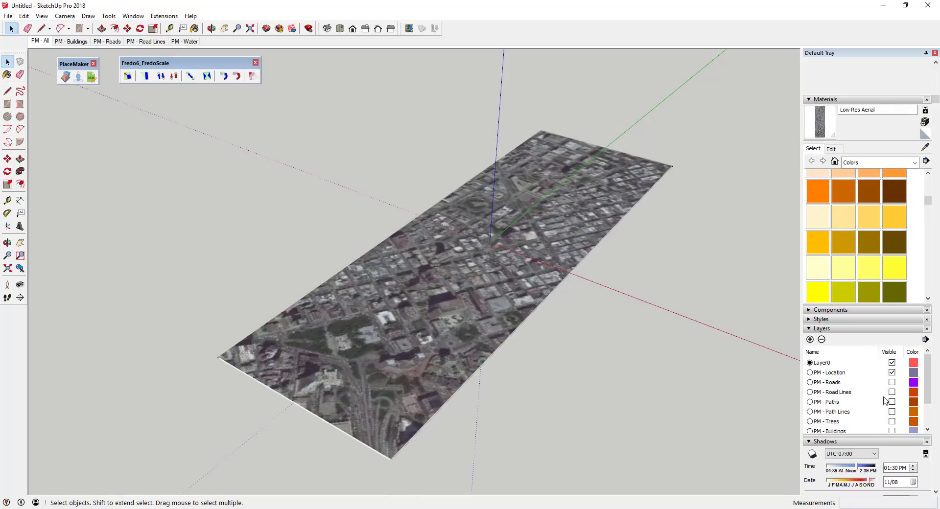
Step: Make the PM - Roads, PM - Buildings and PM - Water layers visible again
{"action": "left_click", "coordinate": [892, 383]}
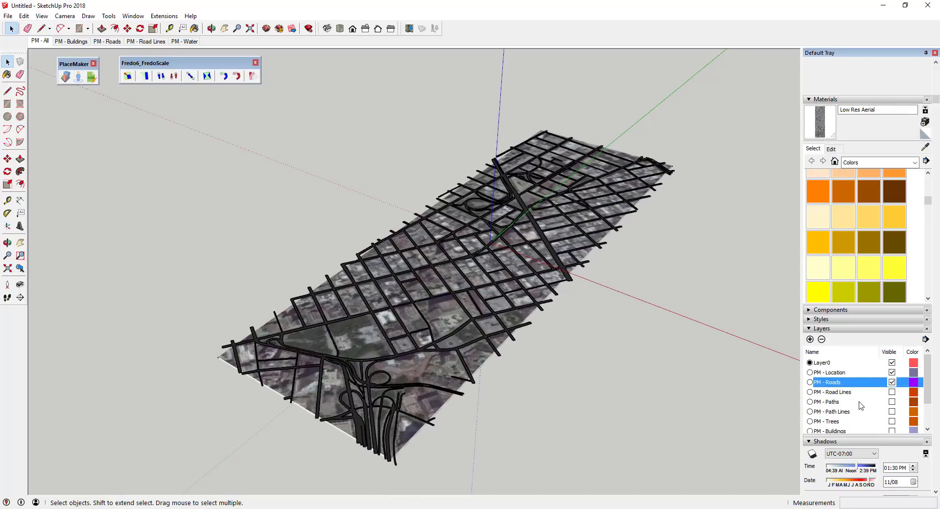
{"action": "scroll", "coordinate": [867, 407], "scroll_direction": "down", "scroll_amount": 1}
{"action": "left_click", "coordinate": [892, 402]}
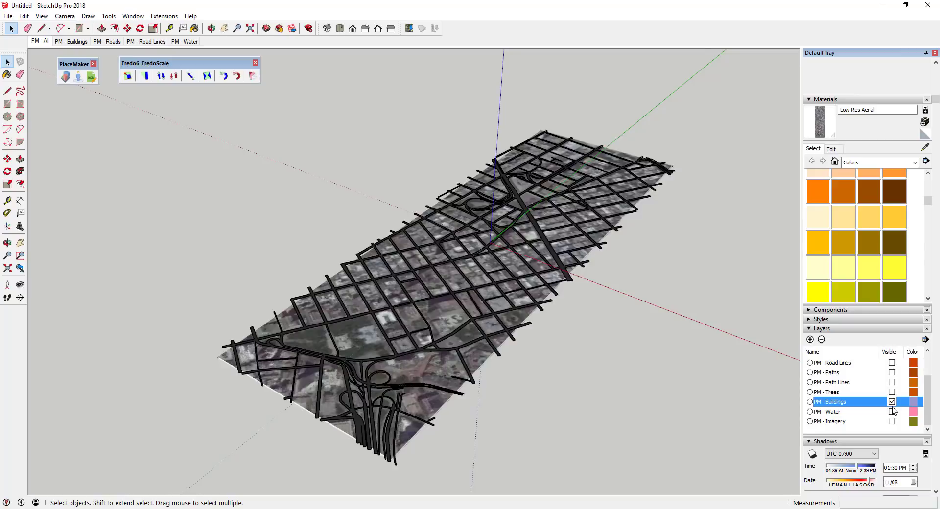
{"action": "left_click", "coordinate": [892, 411]}
Step: Select the whole city model, including buildings, roads and imagery slab, and combine it into one group
{"action": "middle_click_drag", "start_coordinate": [549, 323], "coordinate": [505, 233]}
{"action": "left_click", "coordinate": [420, 283]}
{"action": "middle_click_drag", "start_coordinate": [419, 282], "coordinate": [475, 261]}
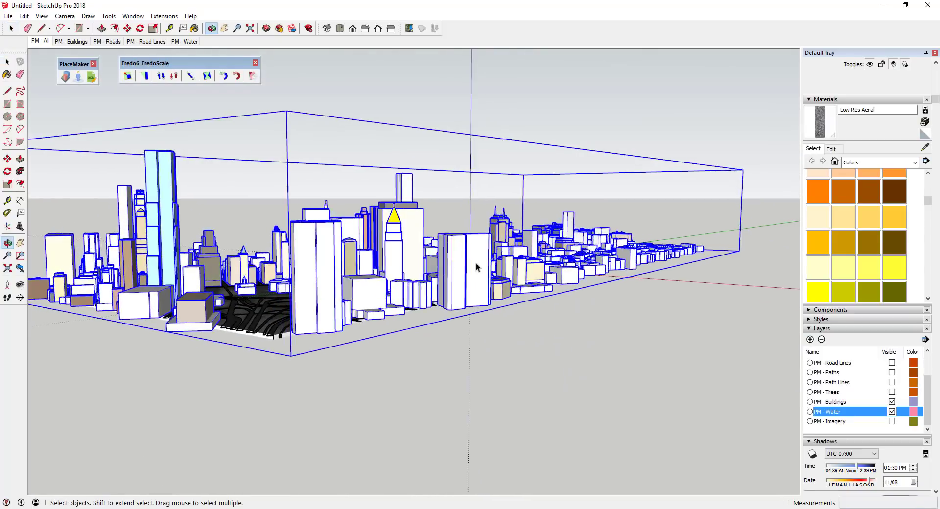
{"action": "scroll", "coordinate": [483, 267], "scroll_direction": "down", "scroll_amount": 5}
{"action": "middle_click_drag", "start_coordinate": [674, 280], "coordinate": [375, 289]}
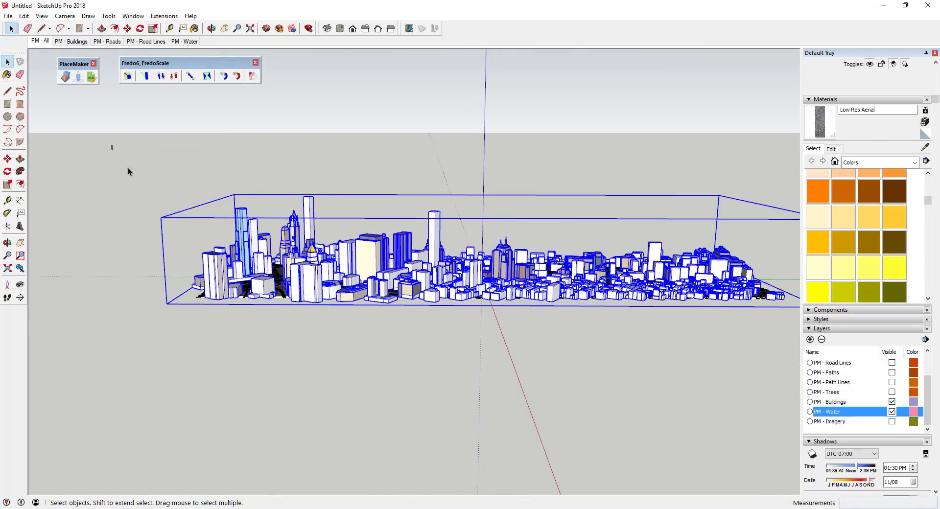
{"action": "right_click", "coordinate": [586, 281]}
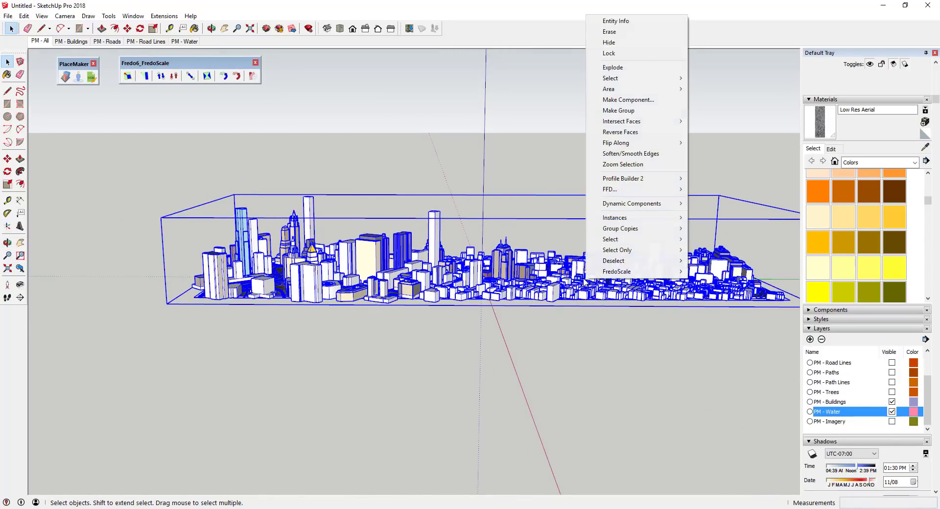
{"action": "left_click", "coordinate": [636, 111]}
{"action": "mouse_move", "coordinate": [348, 287]}
{"action": "middle_mouse_down"}
{"action": "mouse_move", "coordinate": [379, 274]}
{"action": "mouse_move", "coordinate": [292, 291]}
{"action": "middle_mouse_up"}
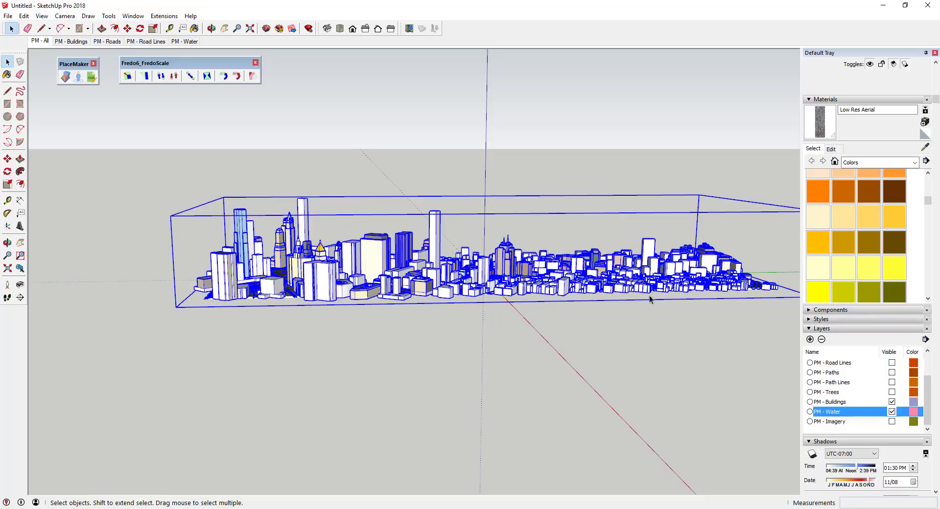
Step: Save the model under the name Bent City for YouTube and let the detected model problems be fixed
{"action": "left_click", "coordinate": [8, 16]}
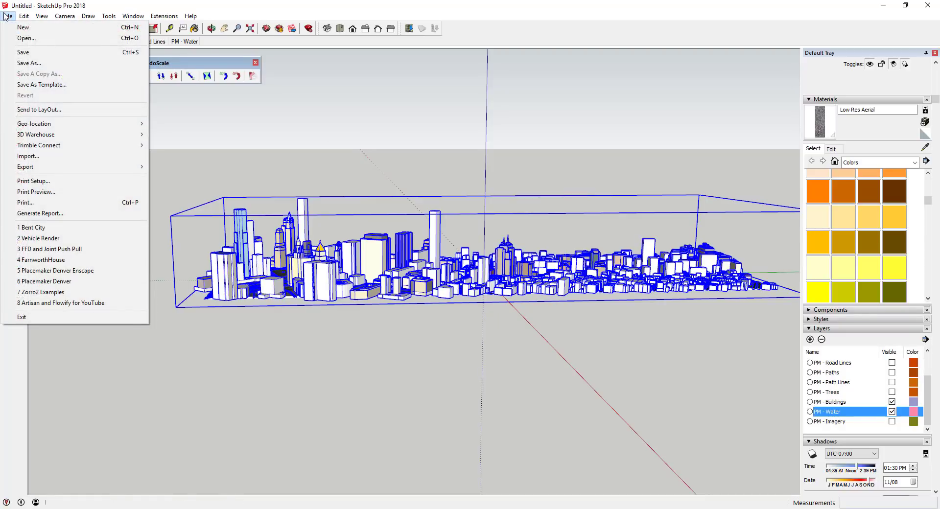
{"action": "left_click", "coordinate": [27, 63]}
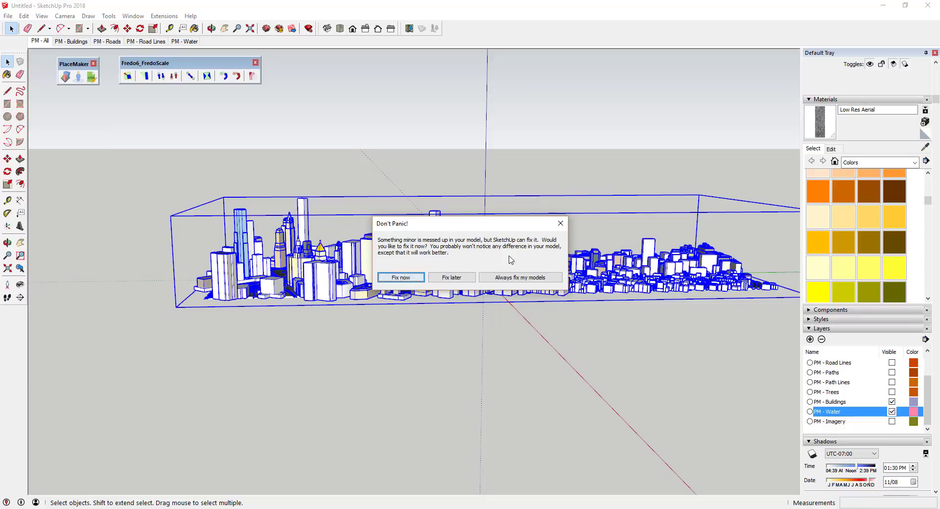
{"action": "left_click", "coordinate": [401, 278]}
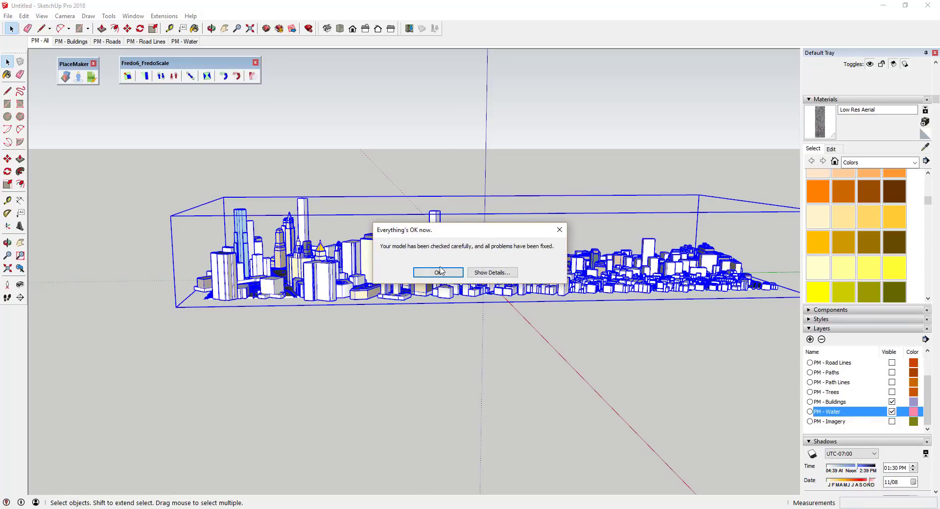
{"action": "left_click", "coordinate": [443, 273]}
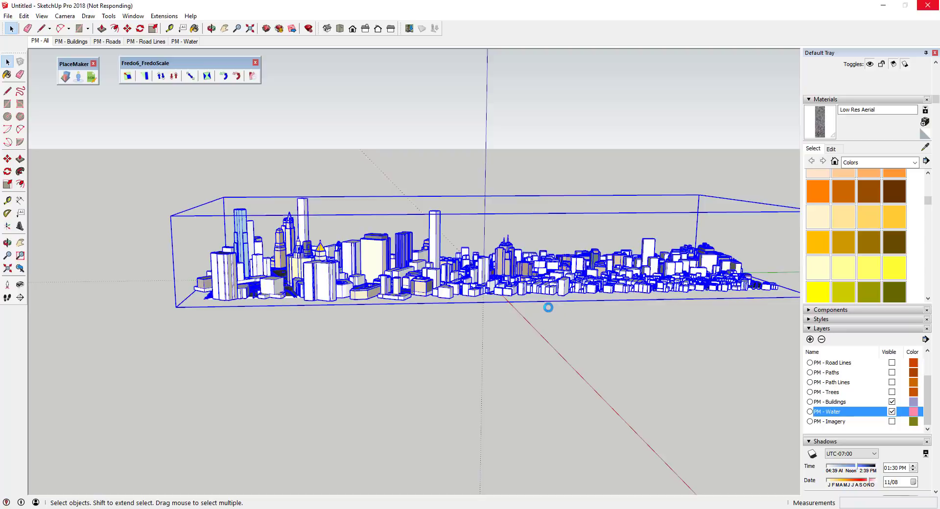
{"action": "middle_click_drag", "start_coordinate": [561, 313], "coordinate": [517, 300]}
{"action": "left_click", "coordinate": [422, 257]}
{"action": "scroll", "coordinate": [520, 248], "scroll_direction": "down", "scroll_amount": 4}
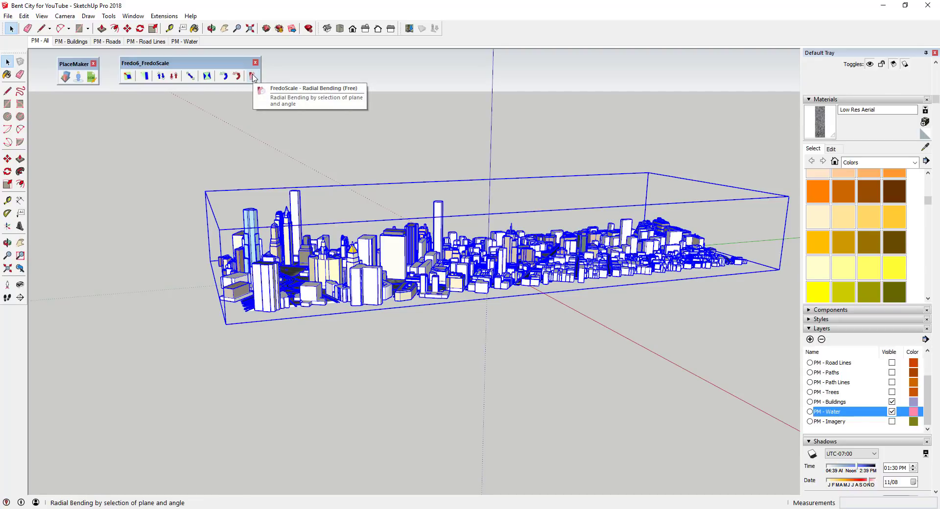
{"action": "left_click", "coordinate": [252, 77]}
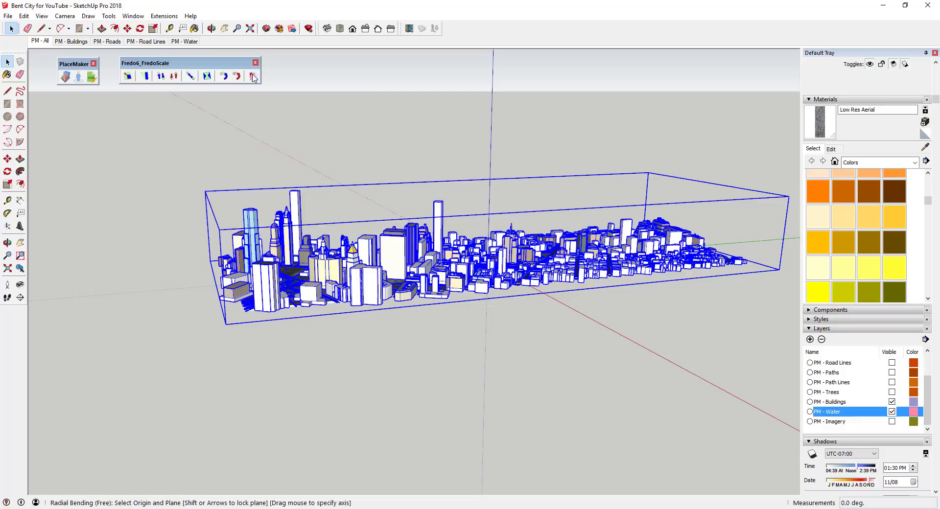
{"action": "middle_click_drag", "start_coordinate": [514, 286], "coordinate": [522, 336]}
{"action": "scroll", "coordinate": [504, 310], "scroll_direction": "up", "scroll_amount": 3}
{"action": "middle_click_drag", "start_coordinate": [509, 297], "coordinate": [529, 274]}
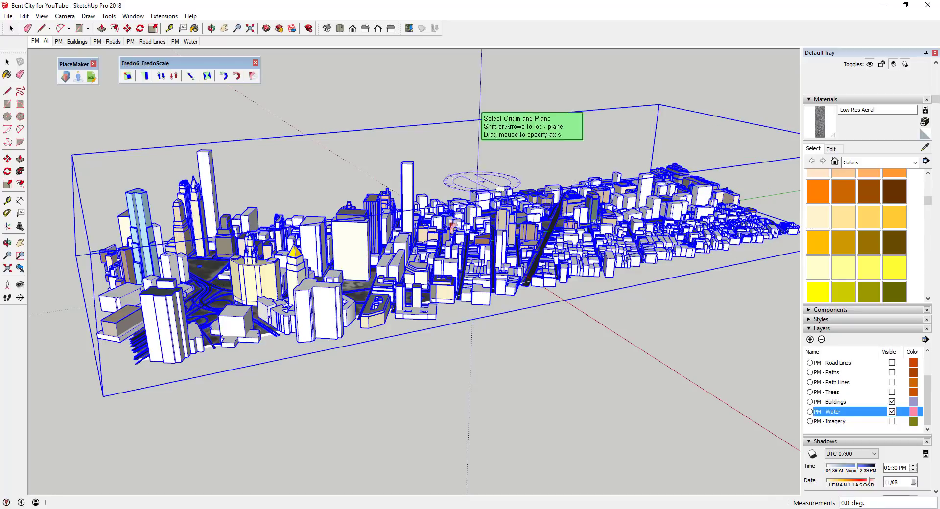
{"action": "scroll", "coordinate": [549, 253], "scroll_direction": "down", "scroll_amount": 3}
{"action": "middle_click_drag", "start_coordinate": [548, 253], "coordinate": [668, 206]}
{"action": "scroll", "coordinate": [431, 264], "scroll_direction": "up", "scroll_amount": 10}
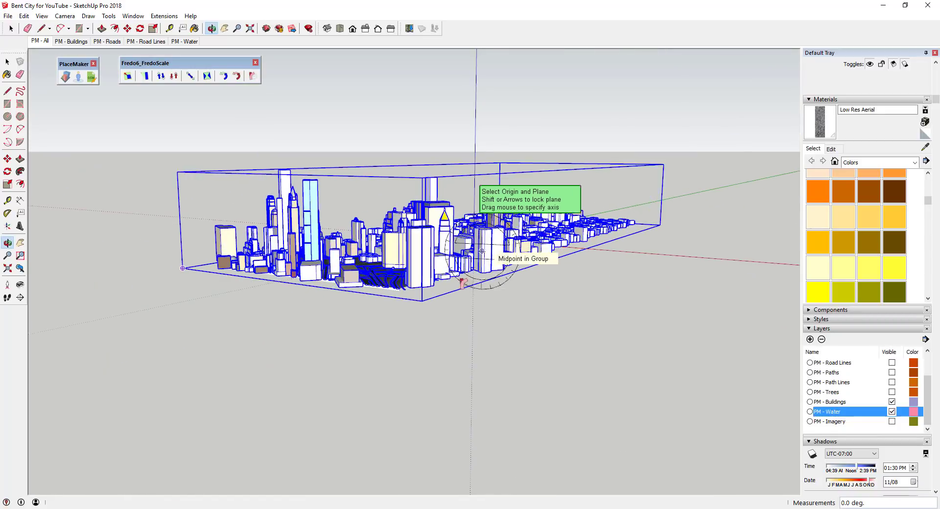
{"action": "middle_click_drag", "start_coordinate": [390, 296], "coordinate": [390, 287]}
{"action": "key", "text": "space"}
Step: Open the imagery slab inside the city group and extend its side outward past the buildings with Push/Pull by about 338' 6"
{"action": "left_click", "coordinate": [360, 315]}
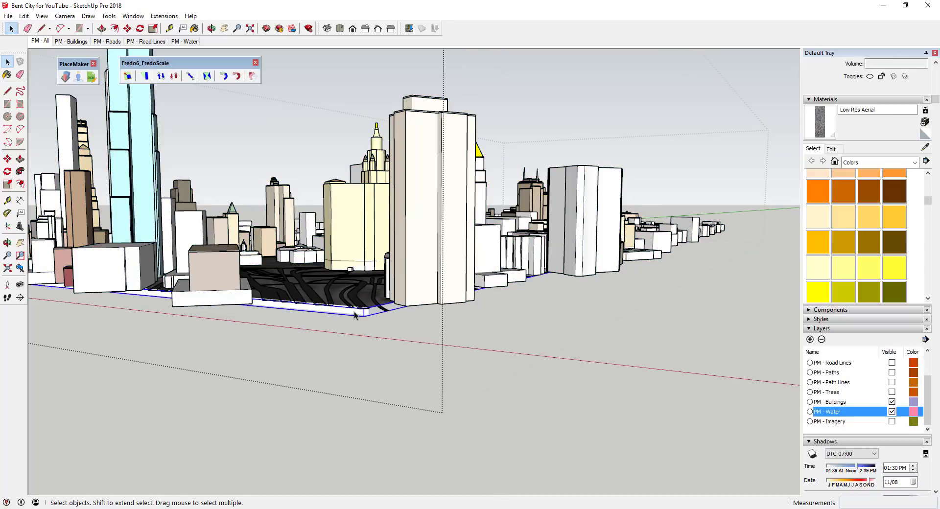
{"action": "double_click", "coordinate": [355, 311]}
{"action": "key", "text": "p"}
{"action": "left_click_drag", "start_coordinate": [354, 311], "coordinate": [431, 366]}
{"action": "scroll", "coordinate": [209, 297], "scroll_direction": "up", "scroll_amount": 3}
{"action": "middle_click_drag", "start_coordinate": [210, 296], "coordinate": [443, 318]}
{"action": "scroll", "coordinate": [447, 319], "scroll_direction": "down", "scroll_amount": 6}
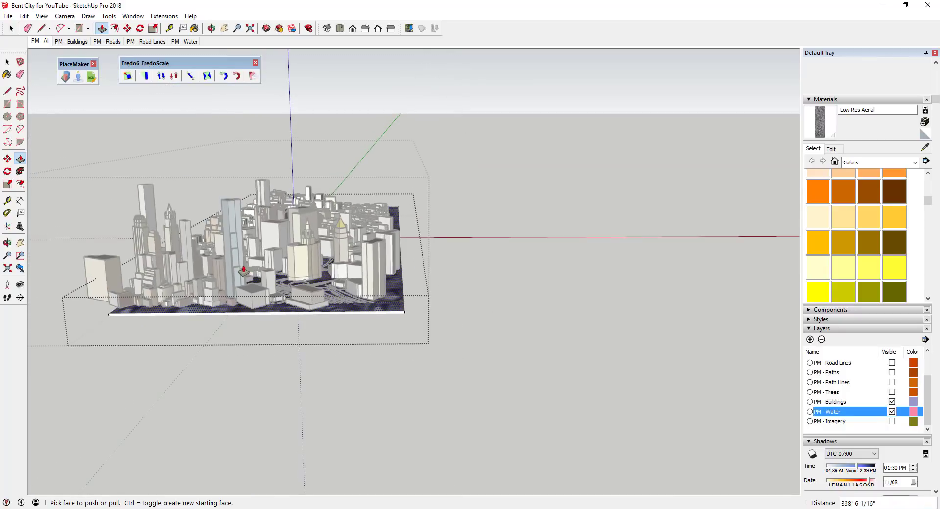
Step: Push/Pull the slab's opposite long side outward by about 382' 5" so the ground extends beyond the buildings
{"action": "middle_click_drag", "start_coordinate": [245, 272], "coordinate": [689, 263]}
{"action": "scroll", "coordinate": [690, 263], "scroll_direction": "up", "scroll_amount": 3}
{"action": "key", "text": "p"}
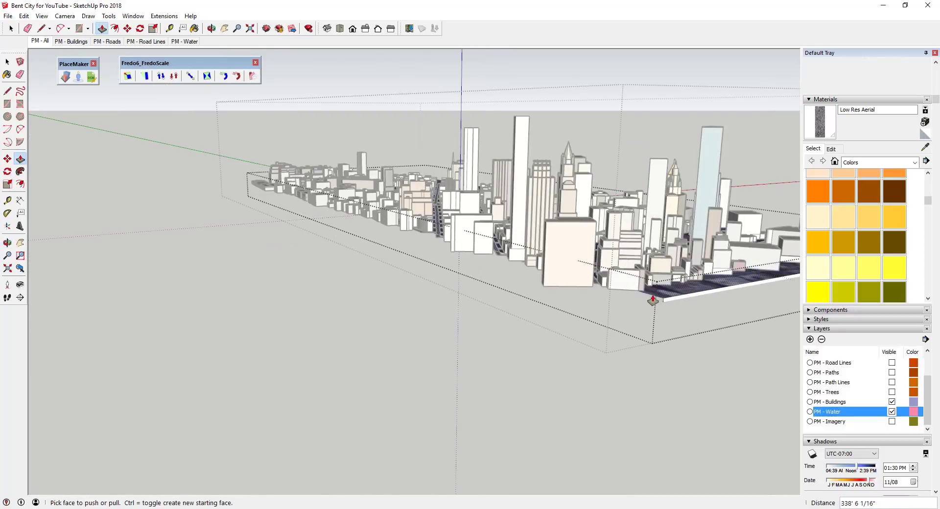
{"action": "left_click_drag", "start_coordinate": [650, 301], "coordinate": [545, 289]}
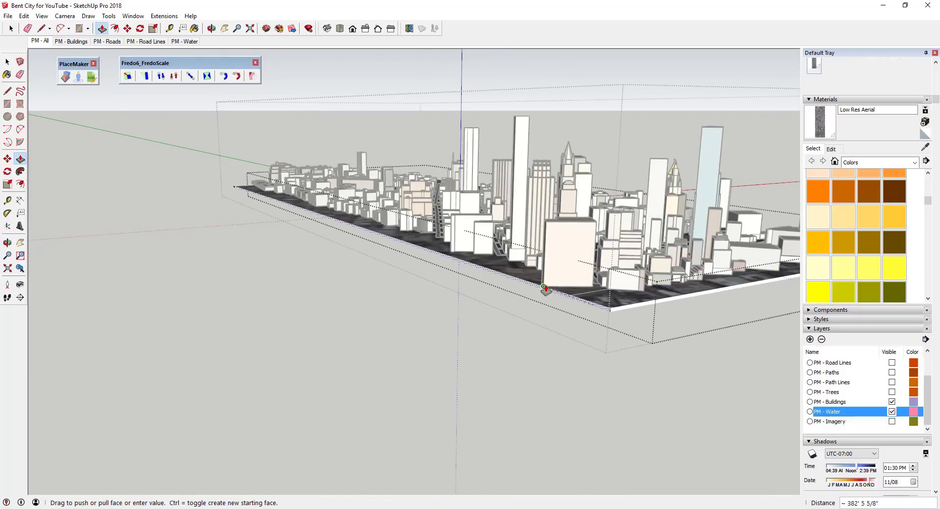
{"action": "left_click", "coordinate": [544, 288]}
Step: Check the slab's remaining edges, close the imagery and city groups, and select the whole city group
{"action": "scroll", "coordinate": [447, 283], "scroll_direction": "down", "scroll_amount": 3}
{"action": "middle_click_drag", "start_coordinate": [206, 204], "coordinate": [333, 349]}
{"action": "scroll", "coordinate": [310, 341], "scroll_direction": "up", "scroll_amount": 2}
{"action": "left_click_drag", "start_coordinate": [311, 338], "coordinate": [258, 342]}
{"action": "key", "text": "space"}
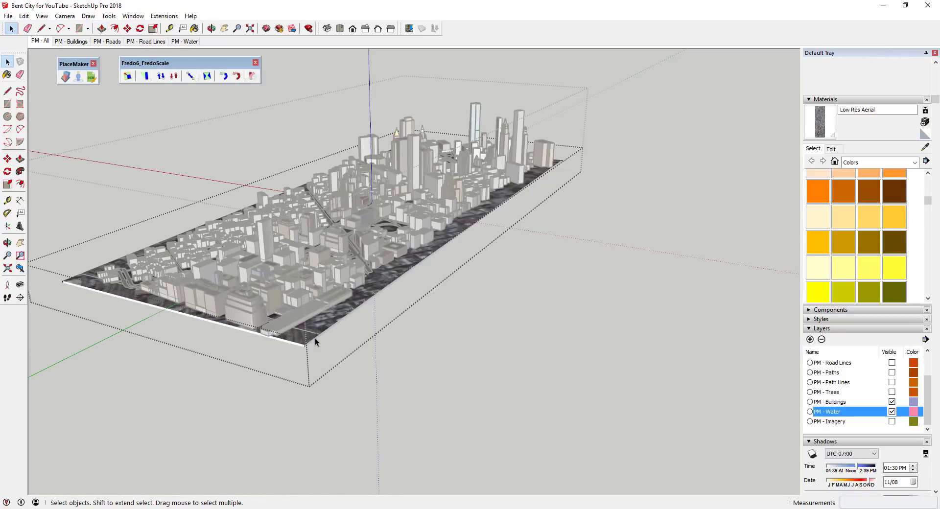
{"action": "scroll", "coordinate": [313, 328], "scroll_direction": "up", "scroll_amount": 4}
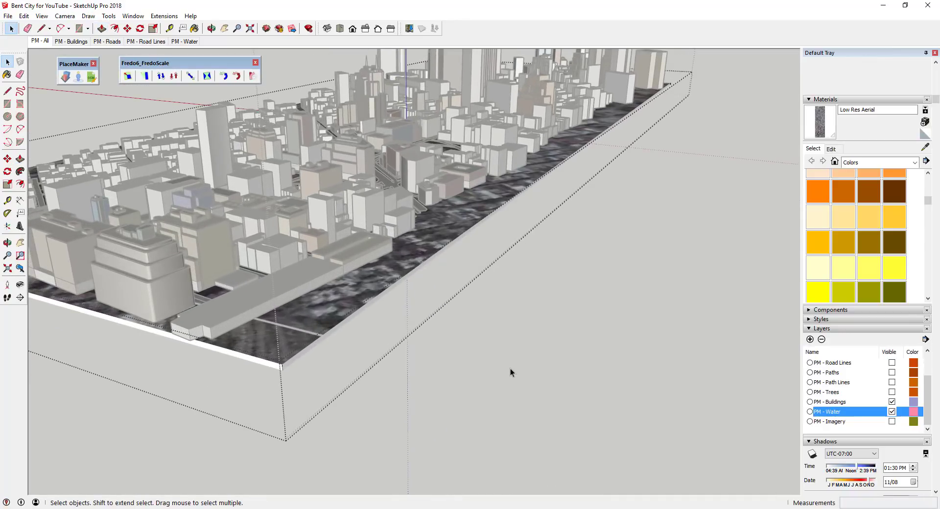
{"action": "scroll", "coordinate": [510, 368], "scroll_direction": "down", "scroll_amount": 6}
{"action": "middle_click_drag", "start_coordinate": [414, 352], "coordinate": [515, 348]}
{"action": "middle_click_drag", "start_coordinate": [404, 340], "coordinate": [715, 325]}
{"action": "left_click", "coordinate": [398, 275]}
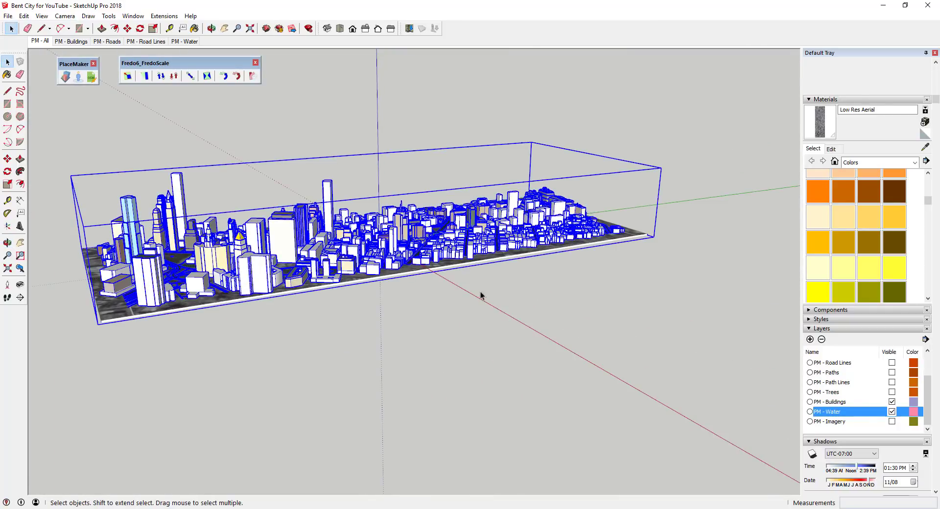
Step: Save the model and let SketchUp fix the detected model problems
{"action": "left_click", "coordinate": [8, 16]}
{"action": "left_click", "coordinate": [20, 48]}
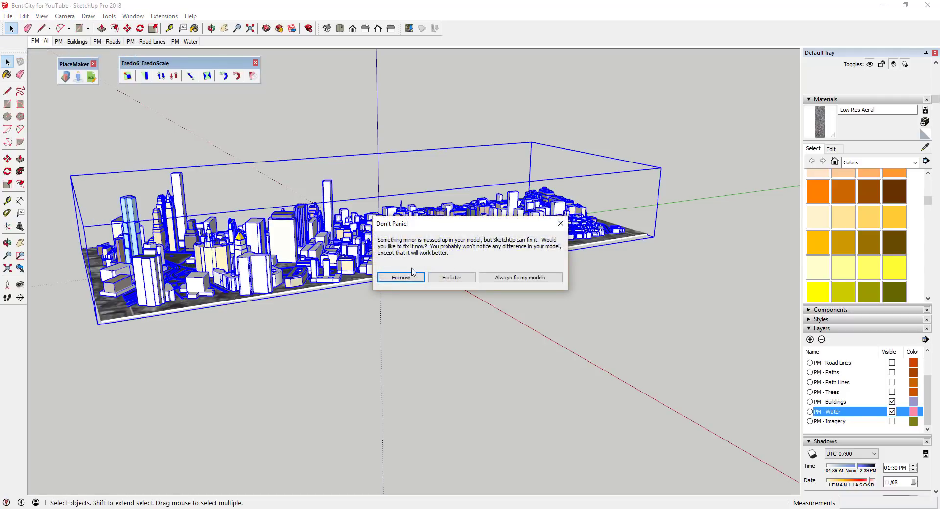
{"action": "left_click", "coordinate": [409, 277]}
{"action": "left_click", "coordinate": [438, 275]}
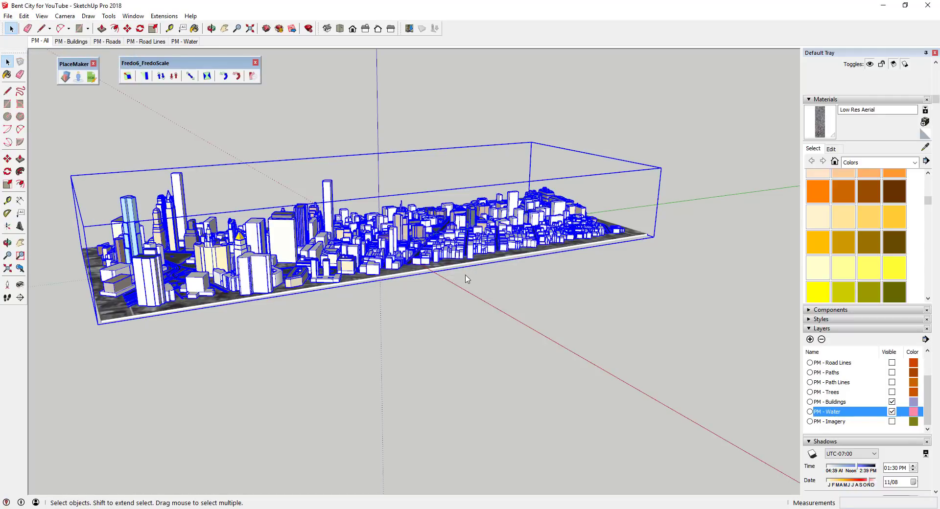
Step: Start FredoScale's Radial Bending (Free) and pick the whole city group as the entity to bend
{"action": "left_click", "coordinate": [429, 310]}
{"action": "scroll", "coordinate": [404, 305], "scroll_direction": "up", "scroll_amount": 3}
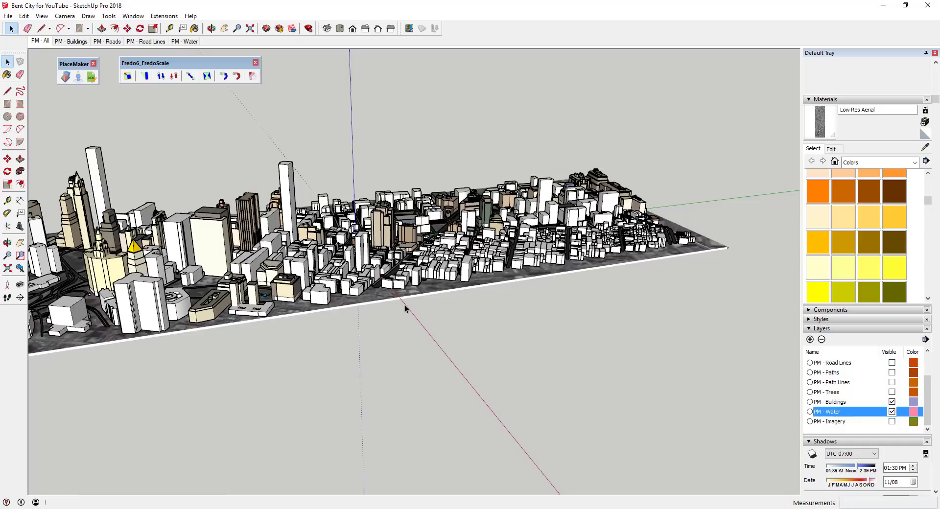
{"action": "left_click", "coordinate": [252, 76]}
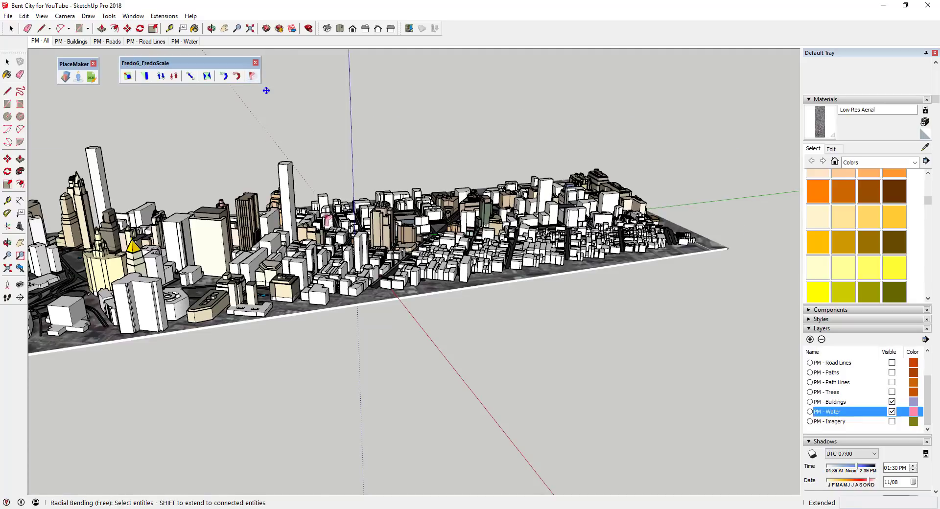
{"action": "left_click", "coordinate": [367, 303]}
{"action": "left_click", "coordinate": [384, 258]}
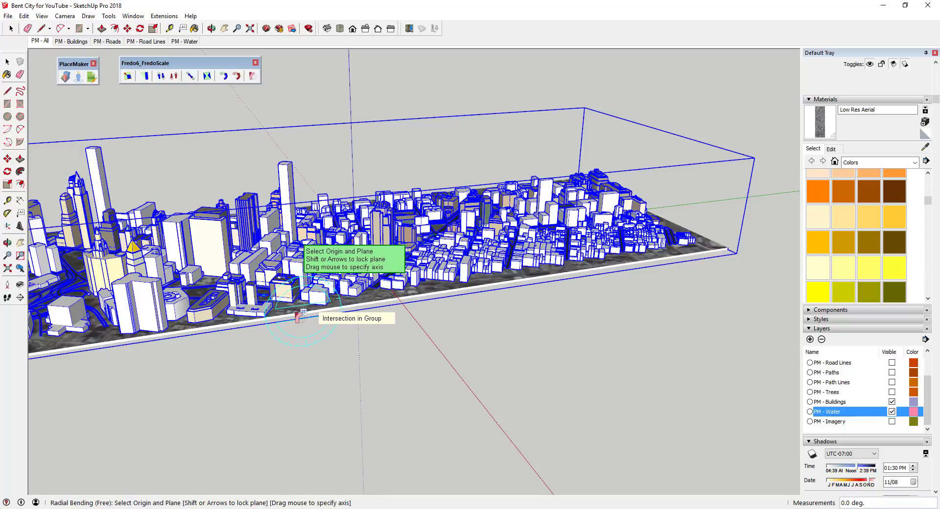
Step: Place the bending origin on the slab's long near edge, draw an about 2068' reference direction along it, and pick its end as target
{"action": "left_click", "coordinate": [284, 316]}
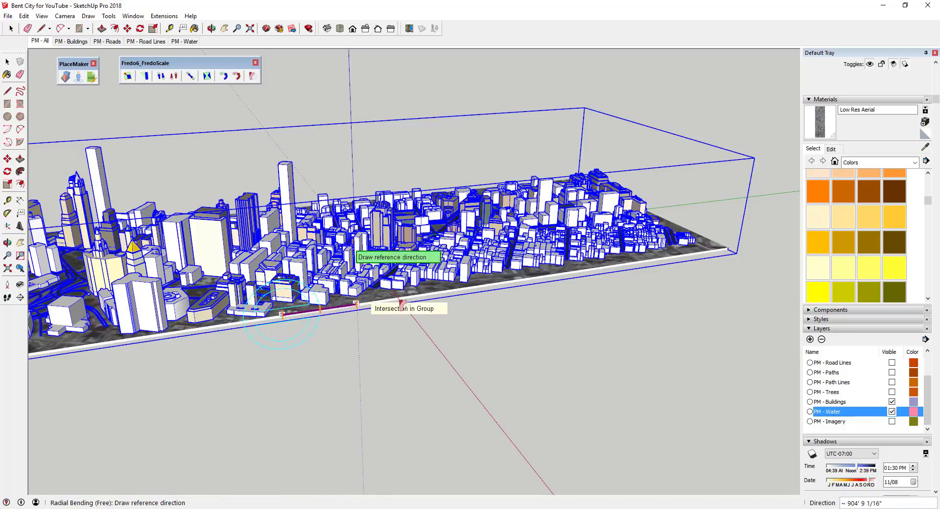
{"action": "scroll", "coordinate": [383, 307], "scroll_direction": "down", "scroll_amount": 3}
{"action": "scroll", "coordinate": [466, 293], "scroll_direction": "up", "scroll_amount": 2}
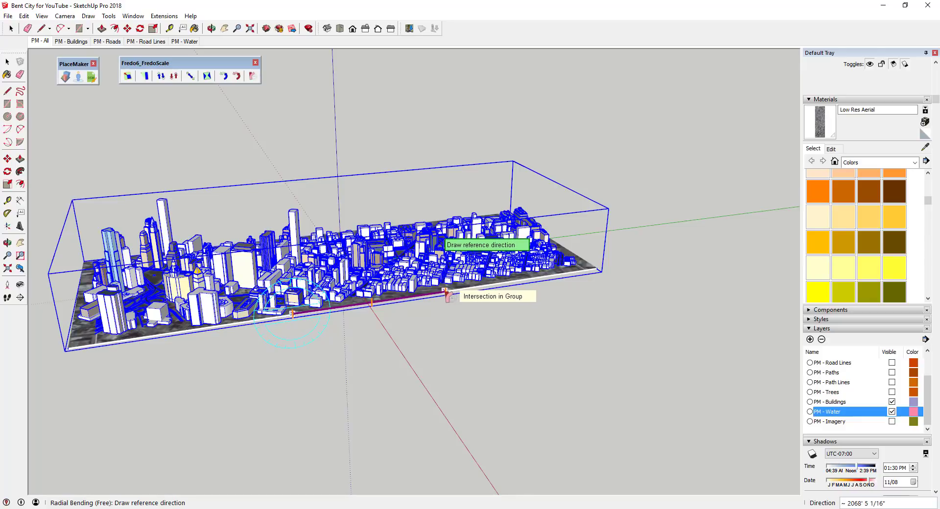
{"action": "left_click", "coordinate": [446, 291]}
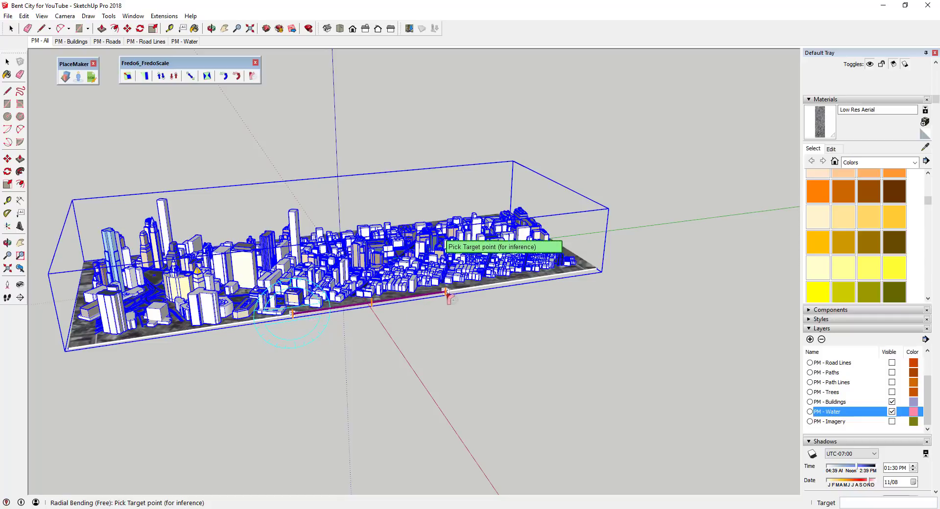
{"action": "scroll", "coordinate": [445, 292], "scroll_direction": "up", "scroll_amount": 2}
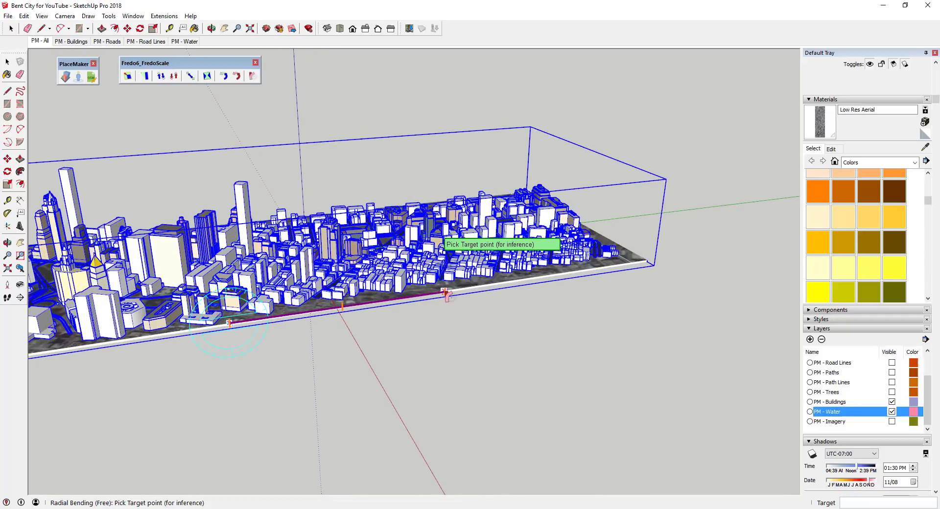
{"action": "left_click", "coordinate": [446, 292]}
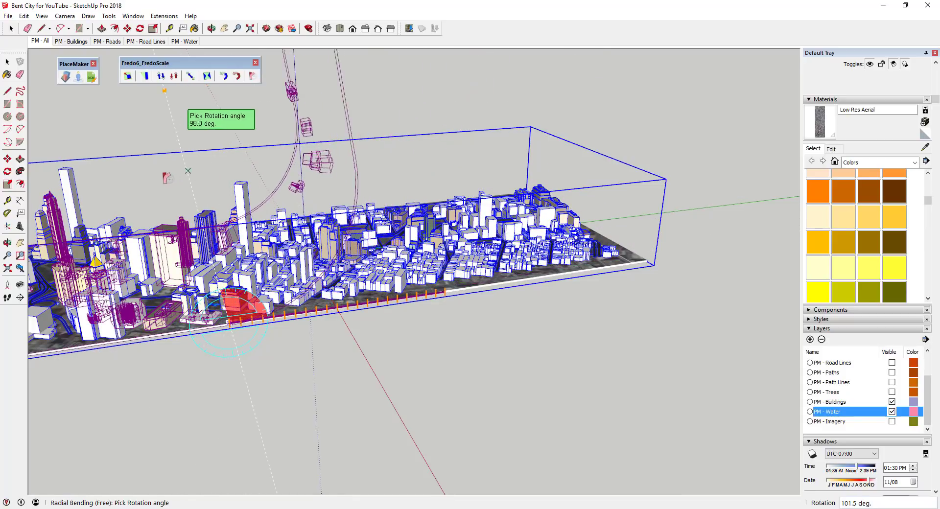
Step: Set the rotation angle to 180 degrees to fold the city over itself
{"action": "scroll", "coordinate": [178, 184], "scroll_direction": "down", "scroll_amount": 1}
{"action": "scroll", "coordinate": [178, 185], "scroll_direction": "down", "scroll_amount": 5}
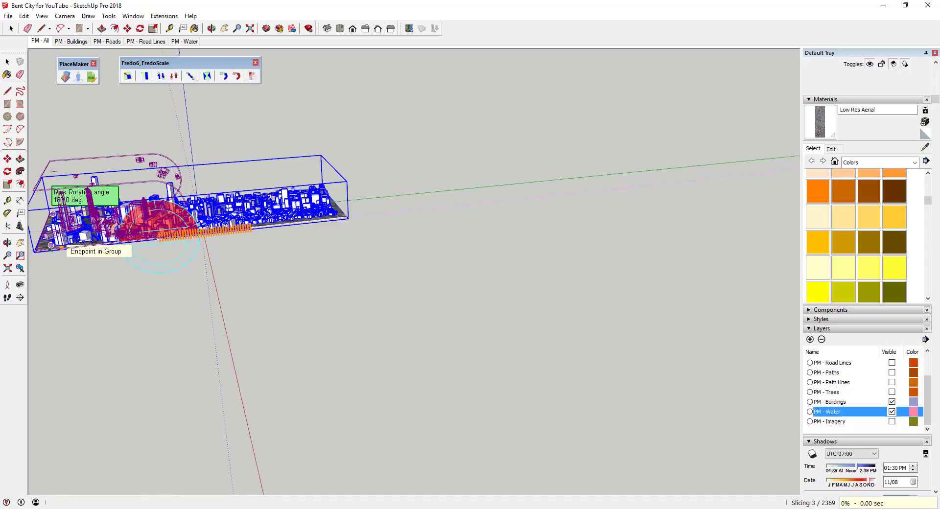
{"action": "scroll", "coordinate": [164, 237], "scroll_direction": "up", "scroll_amount": 3}
{"action": "middle_click_drag", "start_coordinate": [164, 236], "coordinate": [316, 274], "text": "shift"}
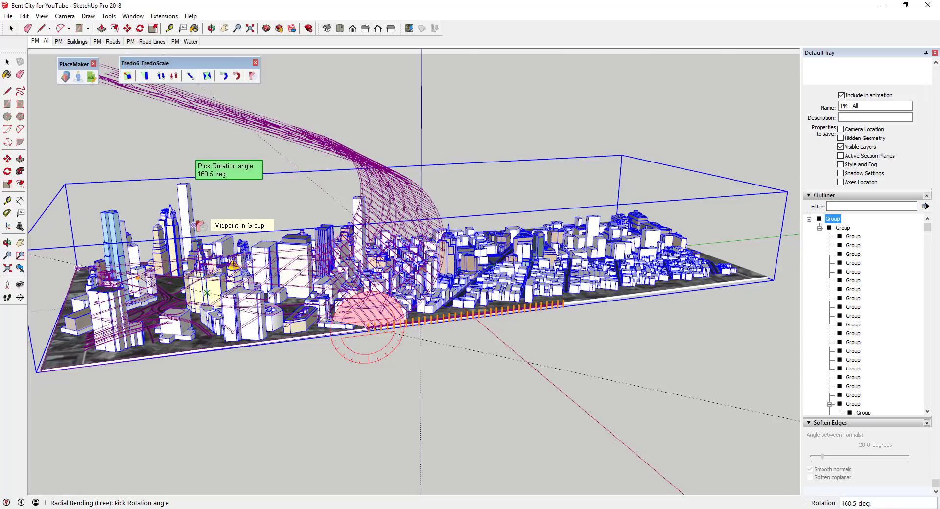
{"action": "type", "text": "0"}
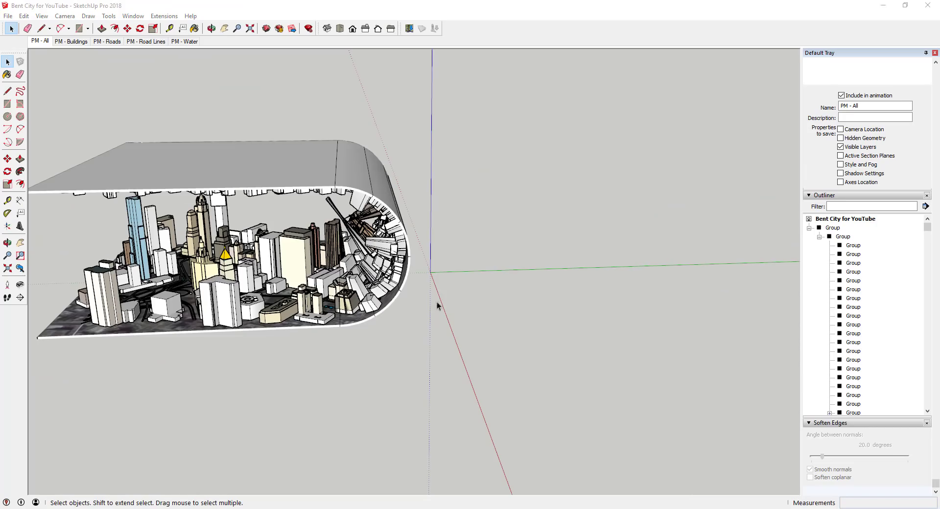
Step: Look over the bent city from several sides, including the half folded overhead
{"action": "middle_click_drag", "start_coordinate": [437, 301], "coordinate": [656, 220]}
{"action": "scroll", "coordinate": [656, 220], "scroll_direction": "up", "scroll_amount": 5}
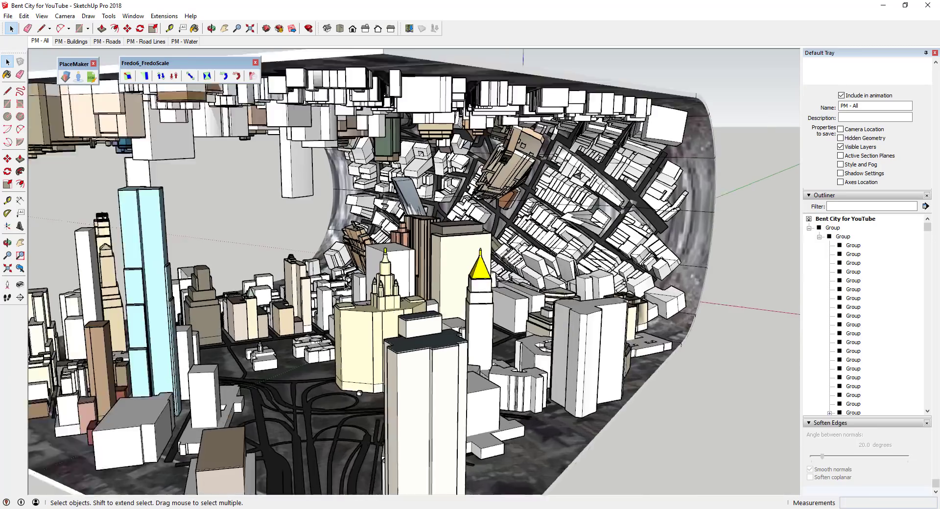
{"action": "middle_click_drag", "start_coordinate": [455, 265], "coordinate": [606, 278]}
{"action": "scroll", "coordinate": [605, 283], "scroll_direction": "down", "scroll_amount": 4}
{"action": "scroll", "coordinate": [685, 284], "scroll_direction": "up", "scroll_amount": 3}
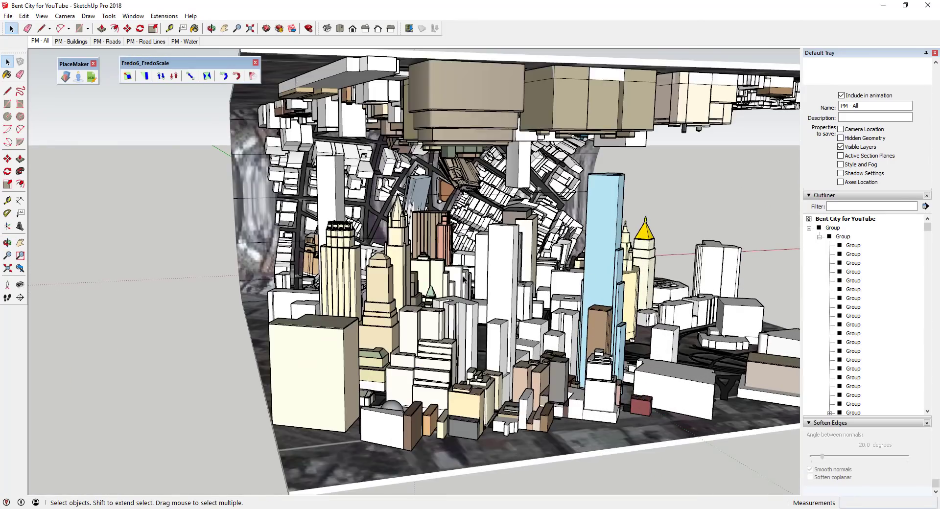
{"action": "middle_click_drag", "start_coordinate": [464, 279], "coordinate": [605, 304]}
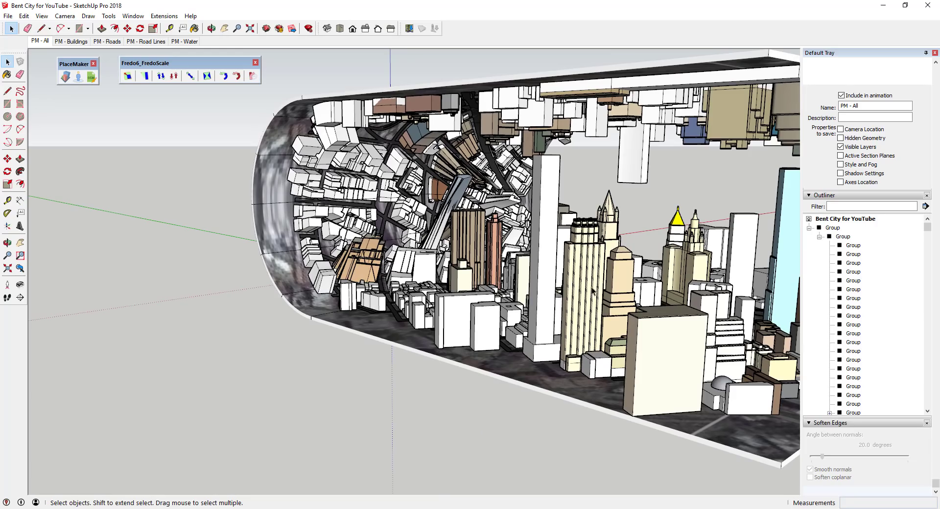
Step: Examine the buildings on the curved part of the slab up close
{"action": "middle_click_drag", "start_coordinate": [587, 300], "coordinate": [496, 290]}
{"action": "scroll", "coordinate": [466, 211], "scroll_direction": "up", "scroll_amount": 3}
{"action": "middle_click_drag", "start_coordinate": [468, 196], "coordinate": [634, 191]}
{"action": "scroll", "coordinate": [632, 191], "scroll_direction": "up", "scroll_amount": 1}
{"action": "scroll", "coordinate": [587, 186], "scroll_direction": "down", "scroll_amount": 3}
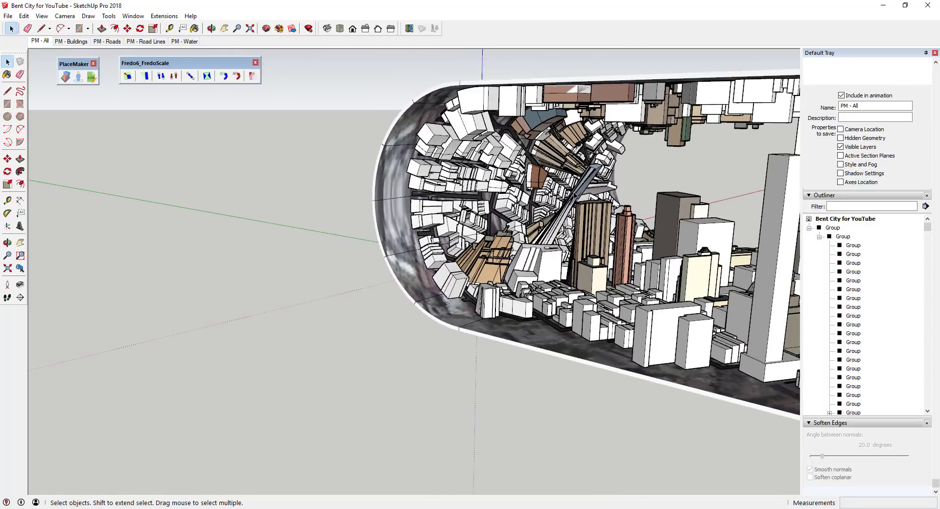
{"action": "middle_click_drag", "start_coordinate": [554, 183], "coordinate": [593, 180]}
{"action": "scroll", "coordinate": [592, 180], "scroll_direction": "up", "scroll_amount": 3}
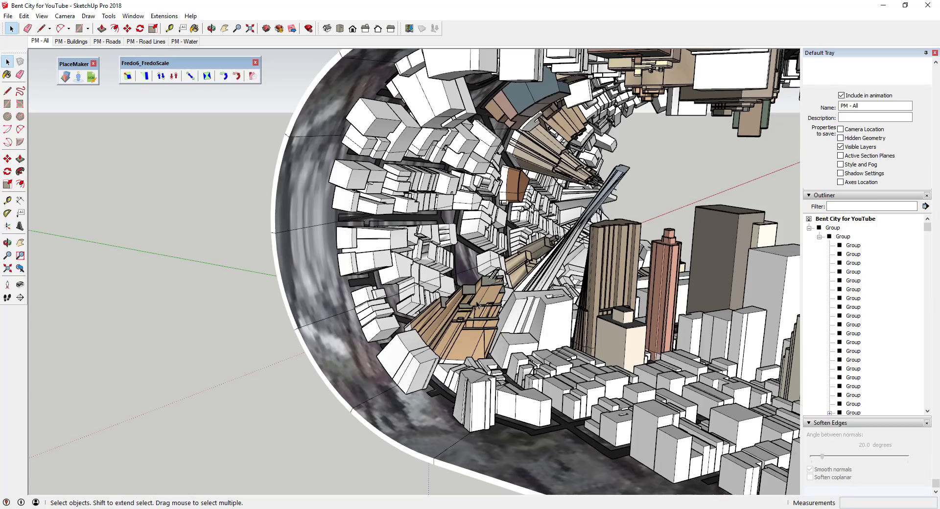
{"action": "scroll", "coordinate": [560, 193], "scroll_direction": "down", "scroll_amount": 2}
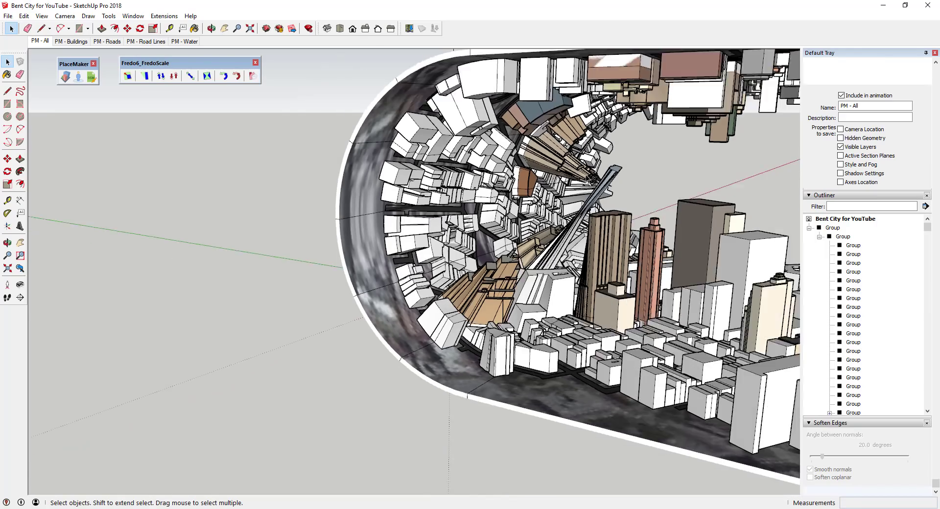
Step: Examine the downtown towers close up with the folded part of the city behind and above them
{"action": "middle_click_drag", "start_coordinate": [560, 193], "coordinate": [334, 195]}
{"action": "scroll", "coordinate": [468, 249], "scroll_direction": "down", "scroll_amount": 3}
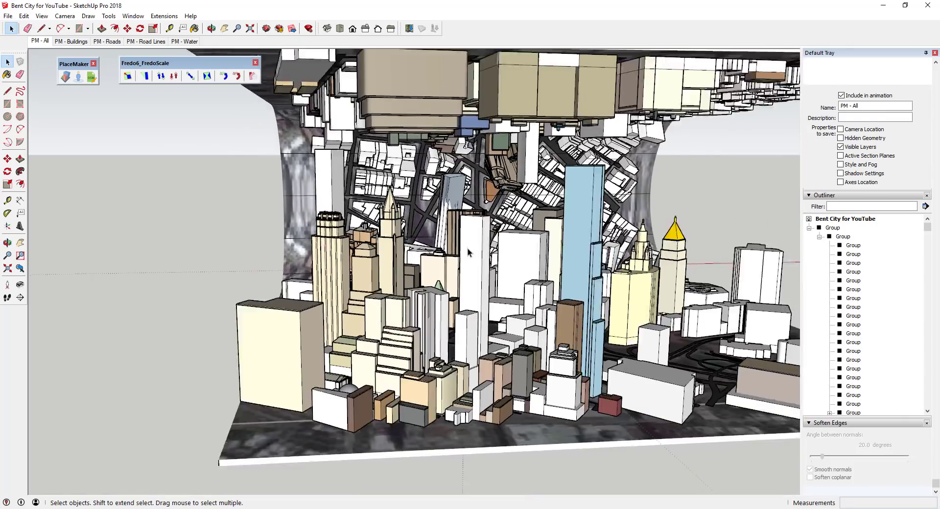
{"action": "middle_click_drag", "start_coordinate": [468, 249], "coordinate": [504, 297]}
{"action": "scroll", "coordinate": [493, 267], "scroll_direction": "up", "scroll_amount": 3}
{"action": "scroll", "coordinate": [493, 267], "scroll_direction": "up", "scroll_amount": 2}
{"action": "scroll", "coordinate": [507, 302], "scroll_direction": "up", "scroll_amount": 3}
{"action": "middle_click_drag", "start_coordinate": [475, 339], "coordinate": [463, 337]}
{"action": "scroll", "coordinate": [463, 337], "scroll_direction": "up", "scroll_amount": 2}
{"action": "scroll", "coordinate": [410, 327], "scroll_direction": "down", "scroll_amount": 3}
{"action": "scroll", "coordinate": [411, 328], "scroll_direction": "down", "scroll_amount": 4}
{"action": "middle_click_drag", "start_coordinate": [416, 316], "coordinate": [549, 324]}
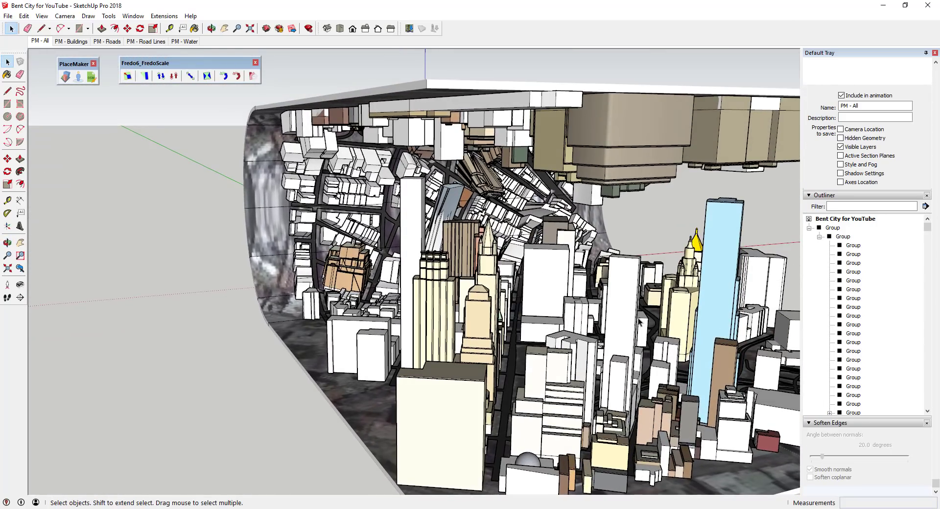
{"action": "scroll", "coordinate": [546, 315], "scroll_direction": "up", "scroll_amount": 4}
{"action": "middle_click_drag", "start_coordinate": [533, 324], "coordinate": [549, 313]}
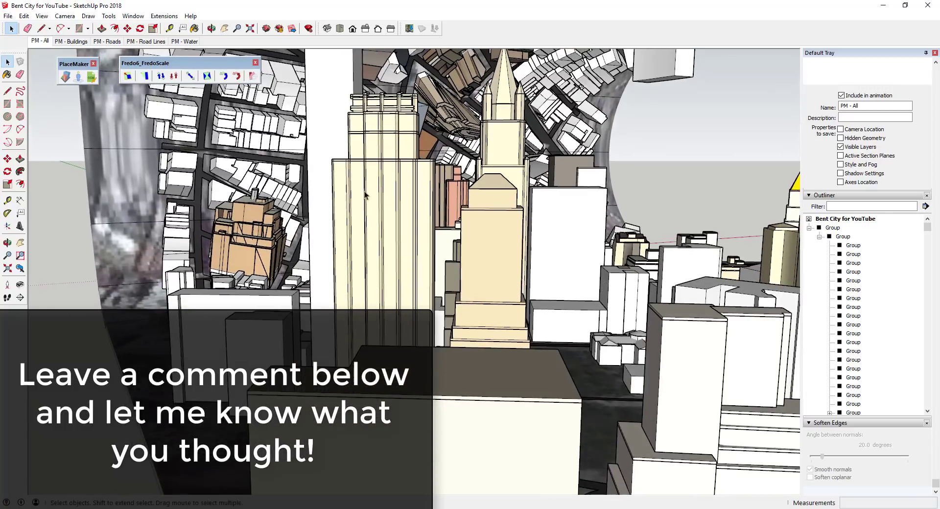